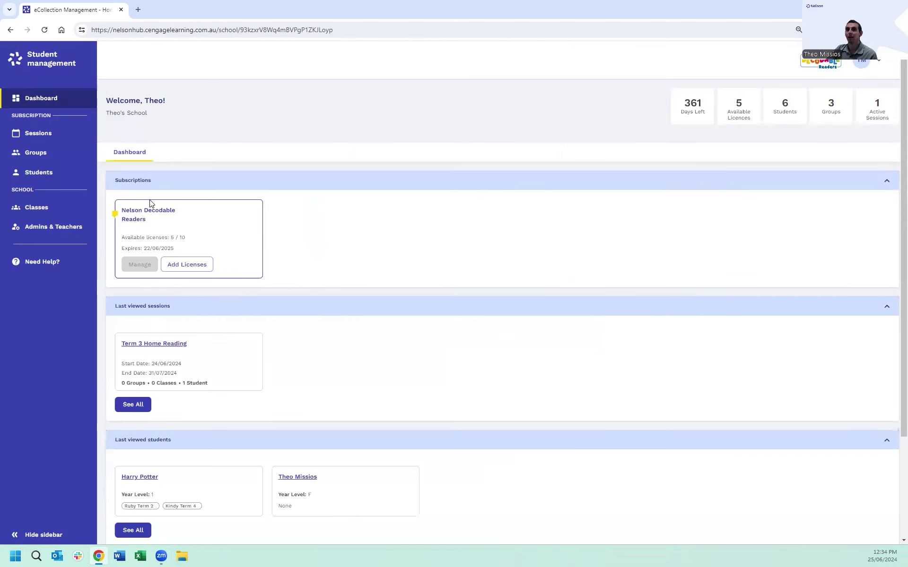
# Step: Search the Students list for 'Harry', then clear the search to show all five students
pyautogui.click(34, 173)
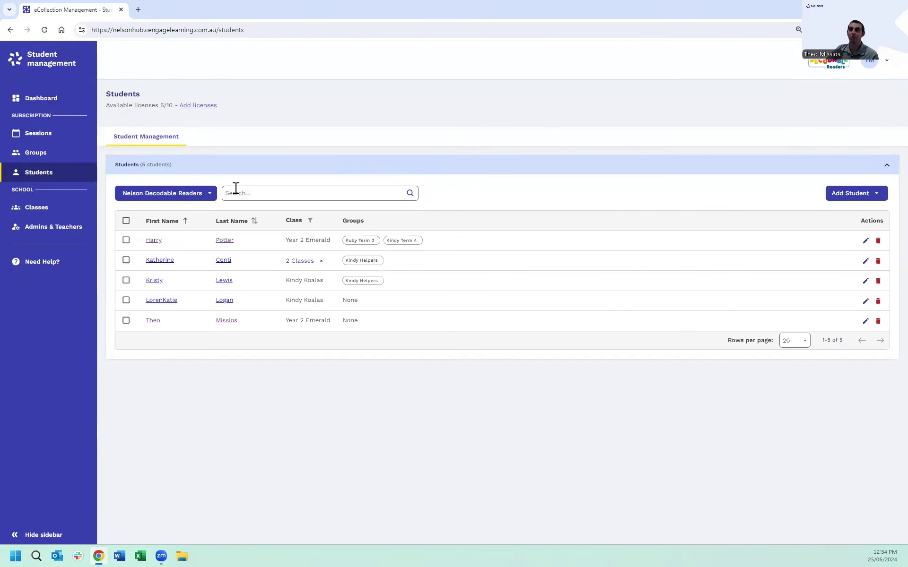
pyautogui.click(278, 194)
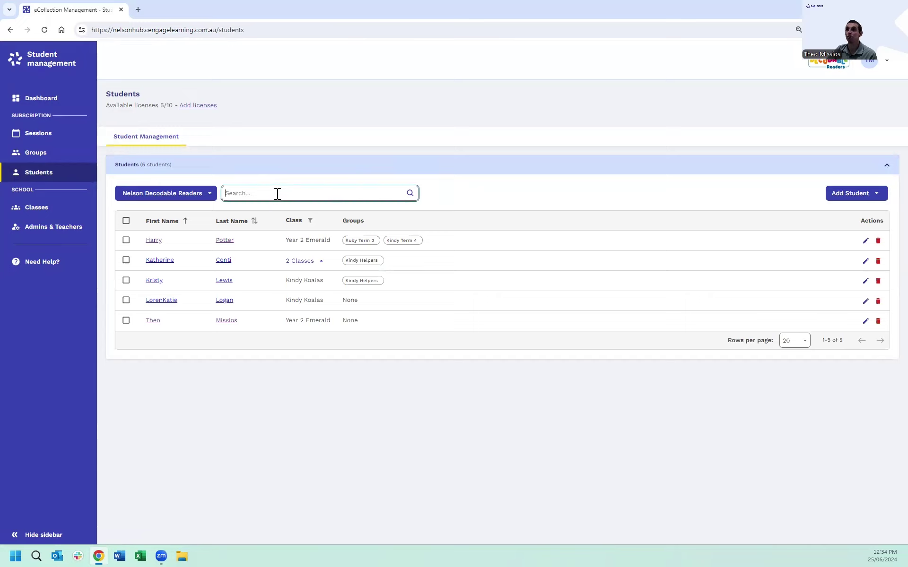
pyautogui.write('Harry')
pyautogui.click(410, 193)
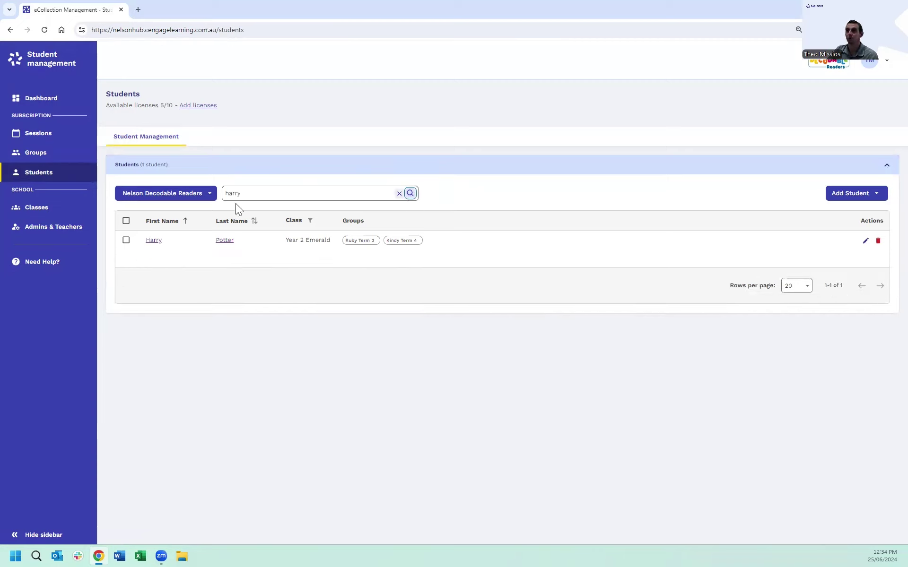
pyautogui.click(399, 193)
pyautogui.click(410, 193)
# Step: Sort students by last name in descending order and filter by the Kindy Koalas class
pyautogui.click(165, 224)
pyautogui.click(260, 220)
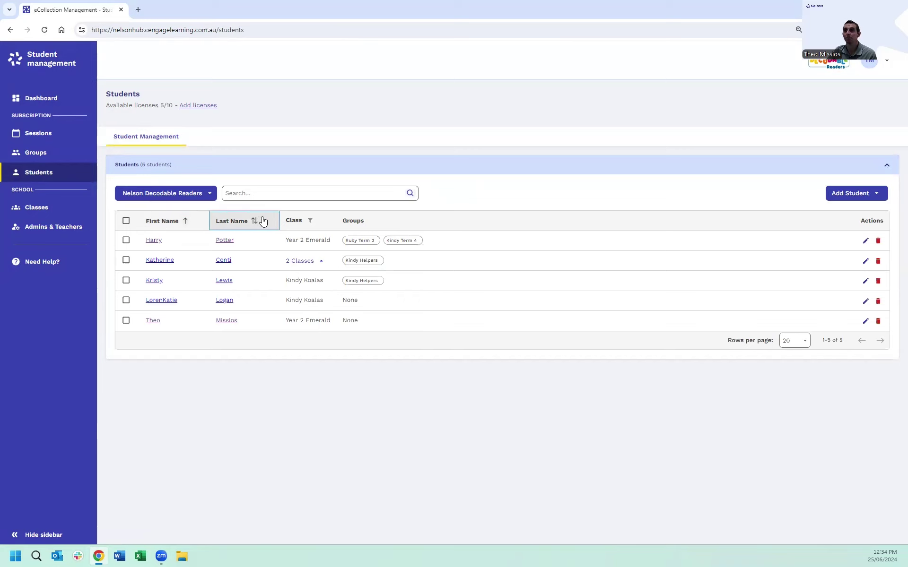
pyautogui.click(262, 221)
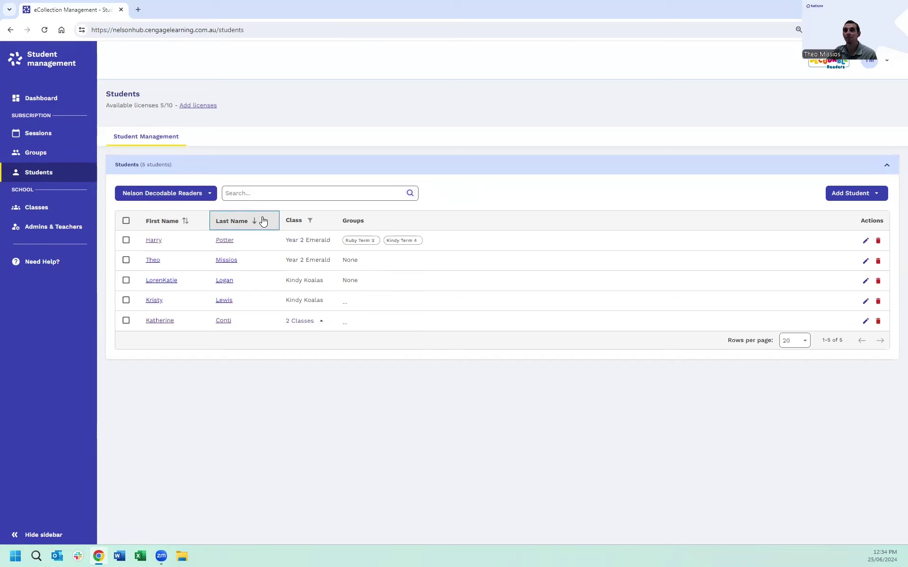
pyautogui.click(311, 221)
pyautogui.click(331, 256)
pyautogui.click(376, 285)
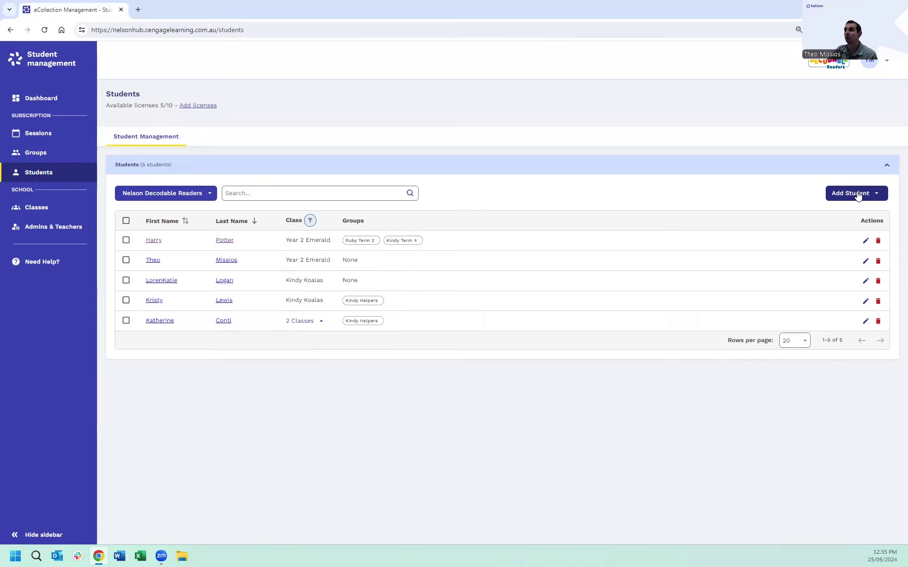
# Step: Open the Add Student options, dismiss them, then bring them up again
pyautogui.click(855, 195)
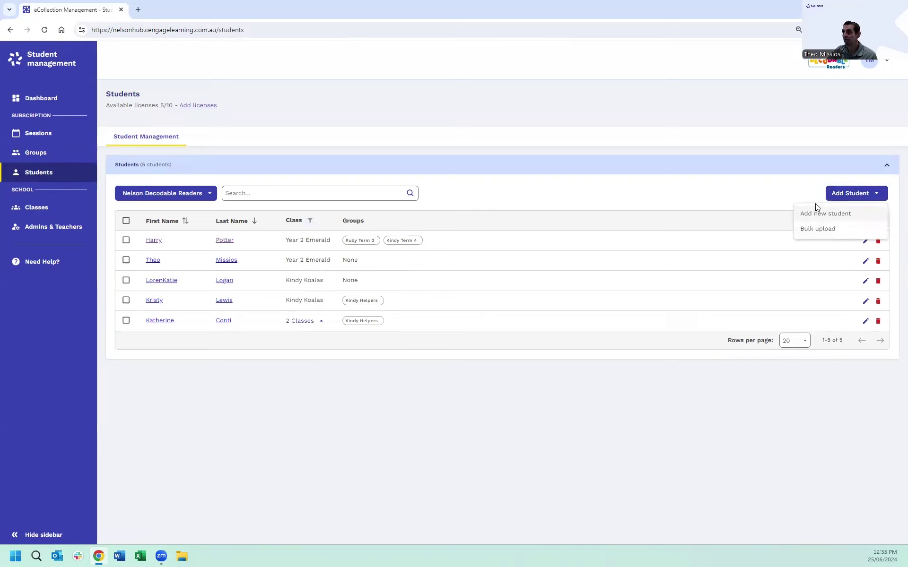
pyautogui.press('Escape')
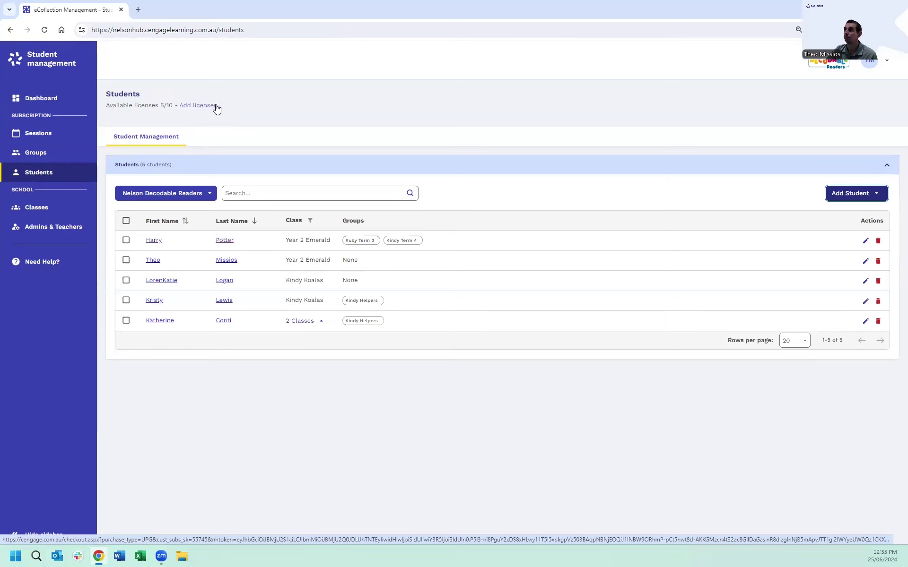
pyautogui.click(850, 193)
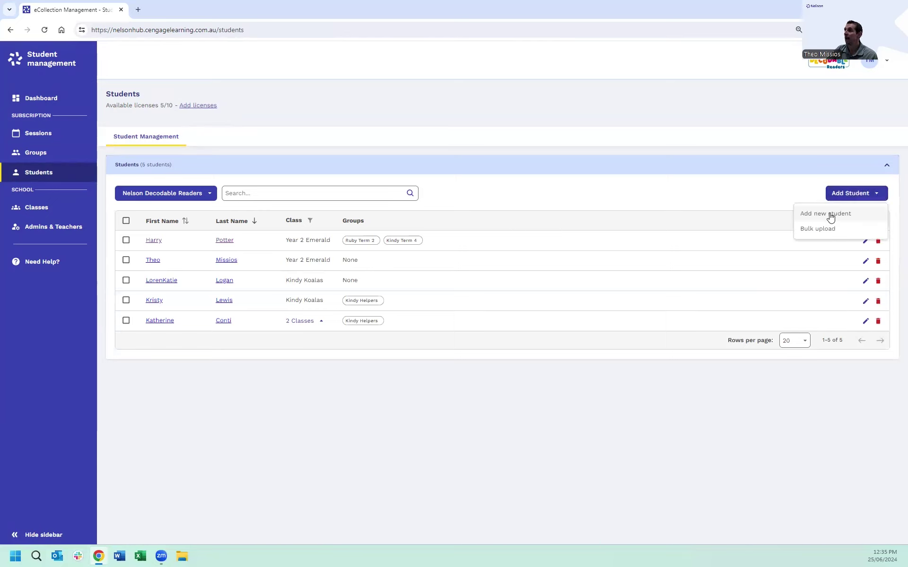
# Step: Add a single new student with first name, last name and password, leaving the class unassigned
pyautogui.click(831, 214)
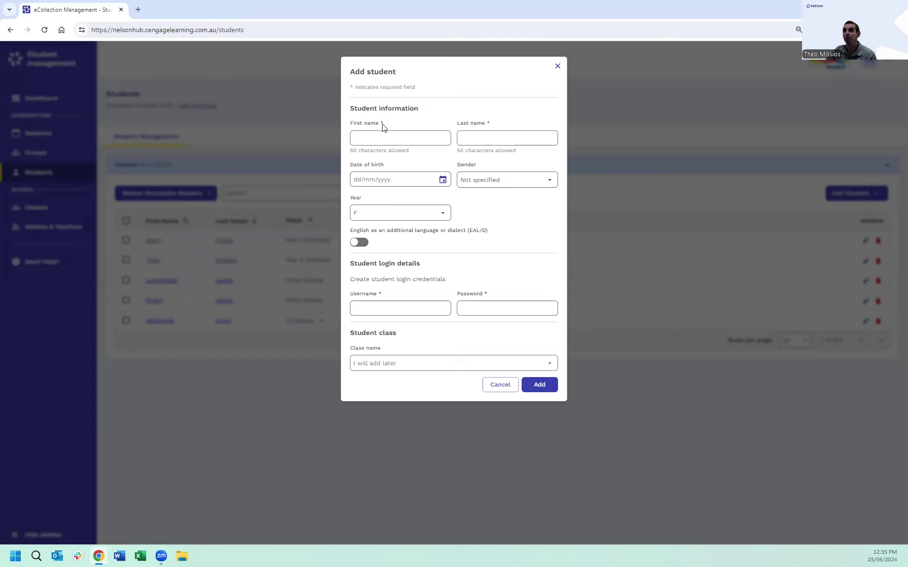
pyautogui.click(377, 137)
pyautogui.write('Tommy')
pyautogui.press('Tab')
pyautogui.write('Sm')
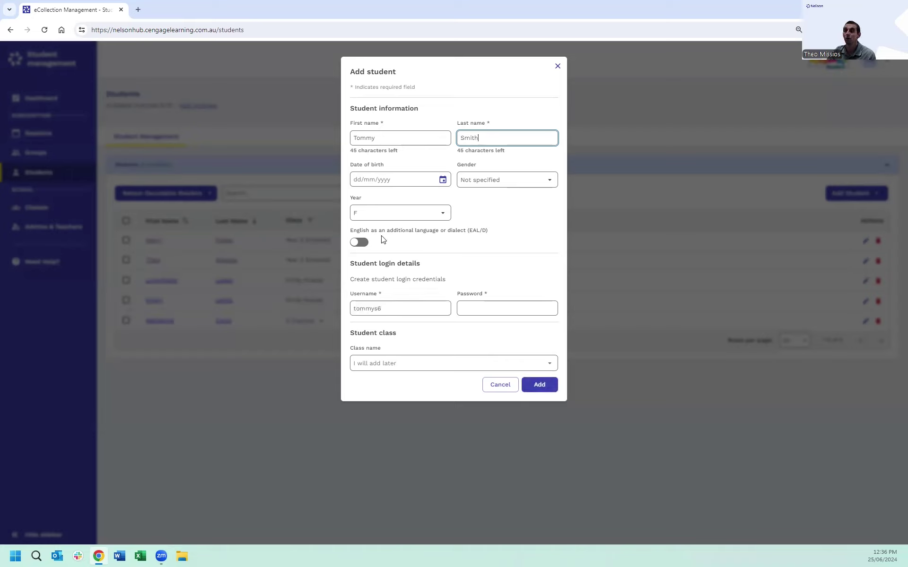
pyautogui.click(430, 270)
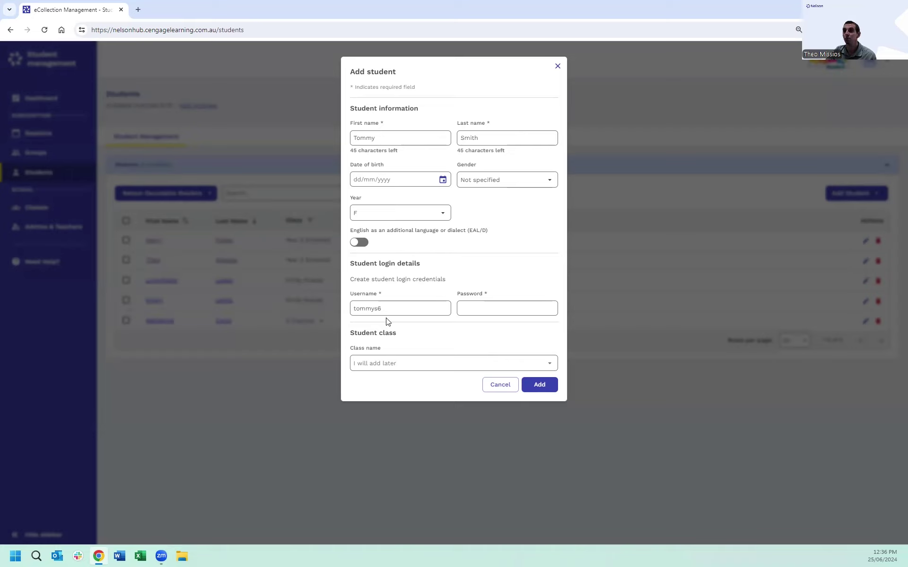
pyautogui.click(479, 313)
pyautogui.write('abc')
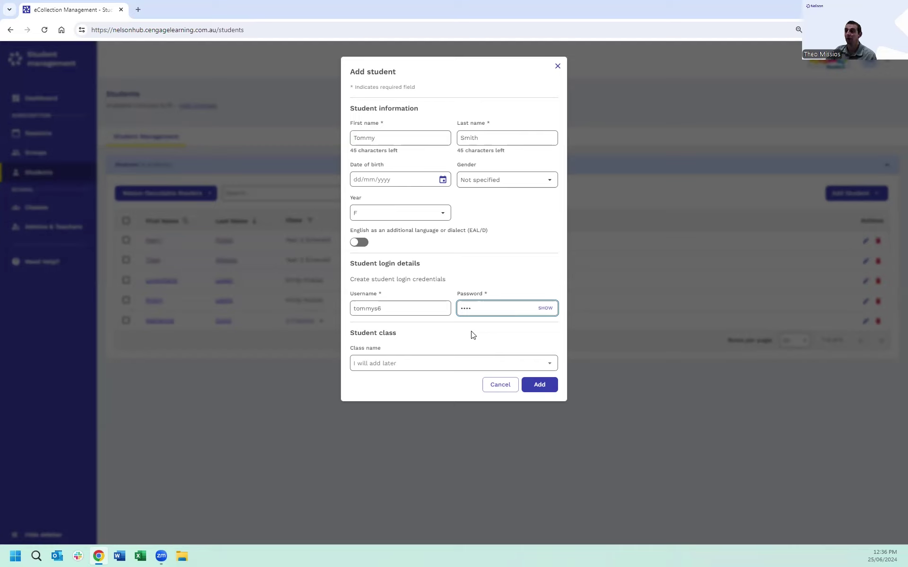
pyautogui.click(389, 368)
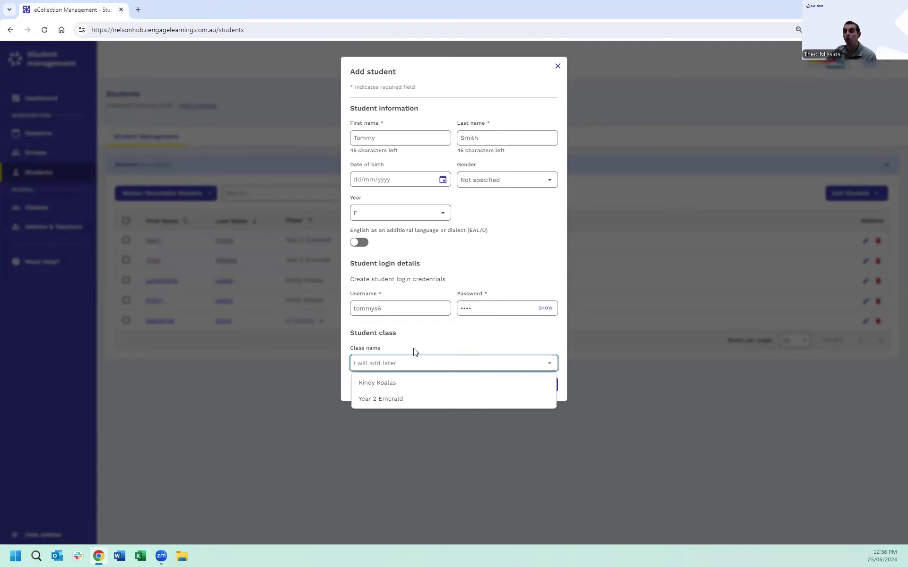
pyautogui.click(428, 345)
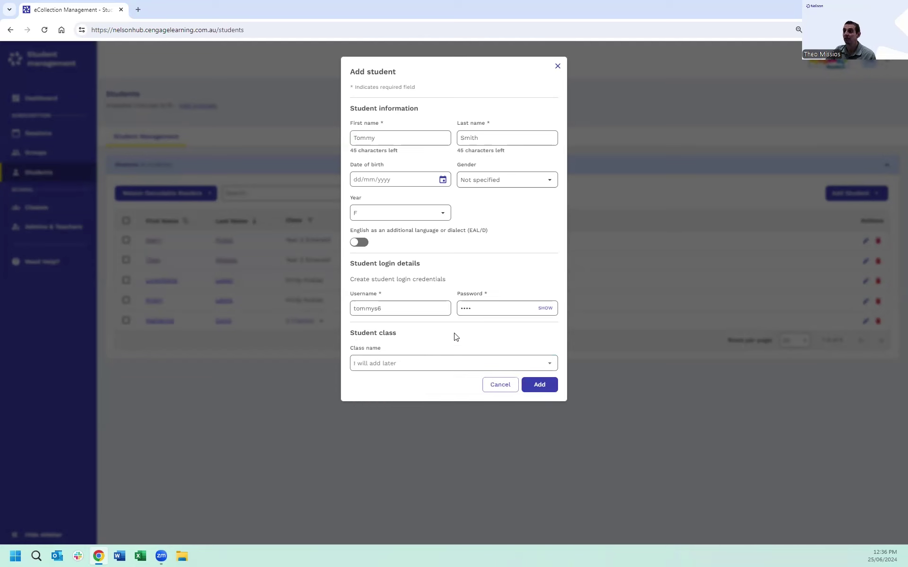
pyautogui.click(539, 386)
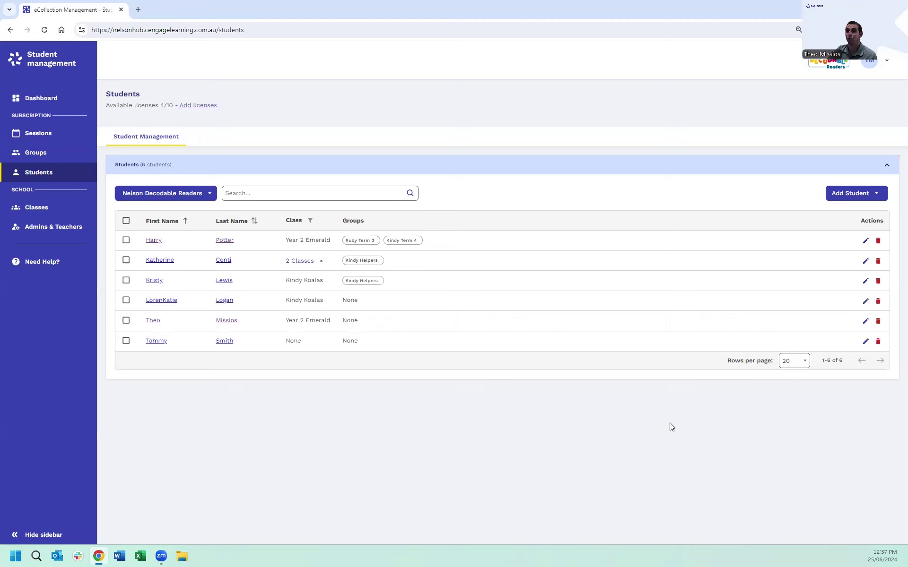
# Step: Edit the new student's record to change the year level from F to 1
pyautogui.click(867, 342)
pyautogui.click(396, 184)
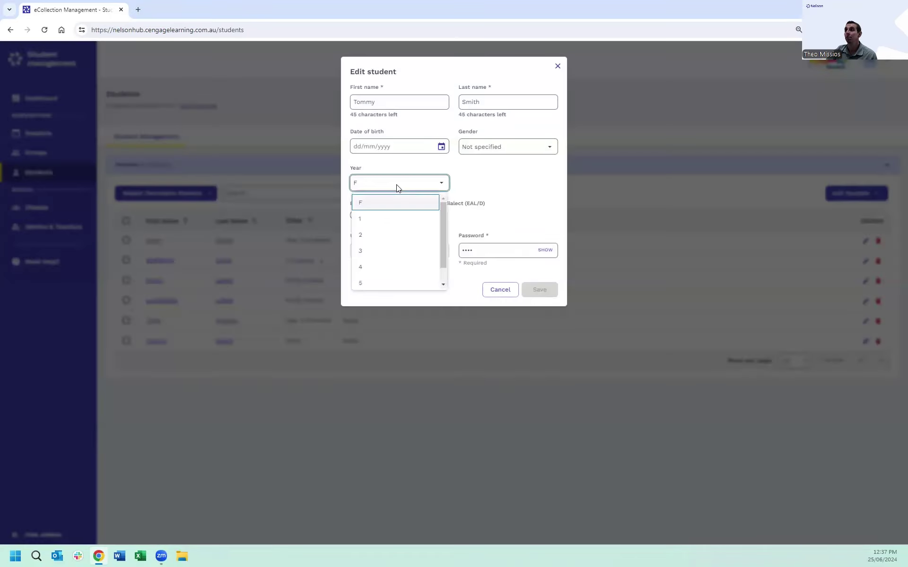
pyautogui.click(382, 221)
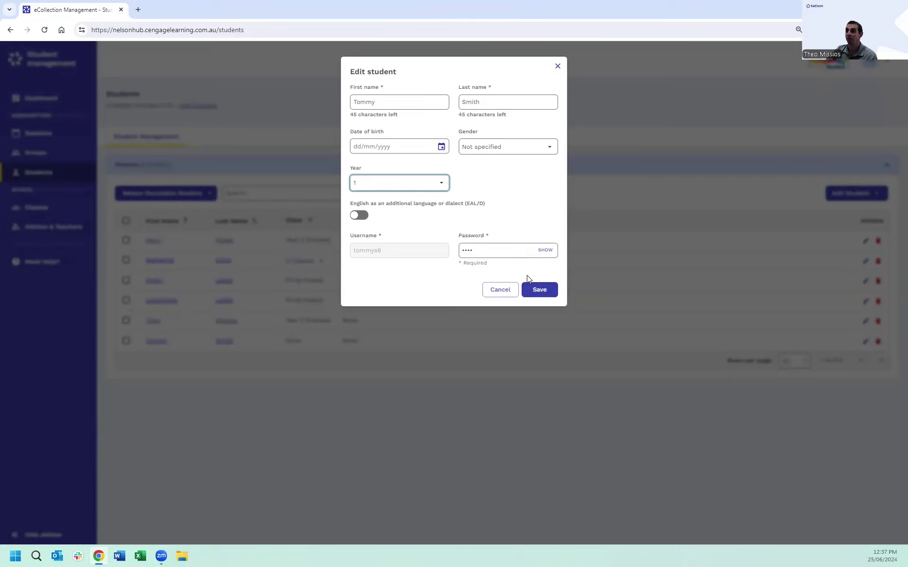
pyautogui.click(534, 285)
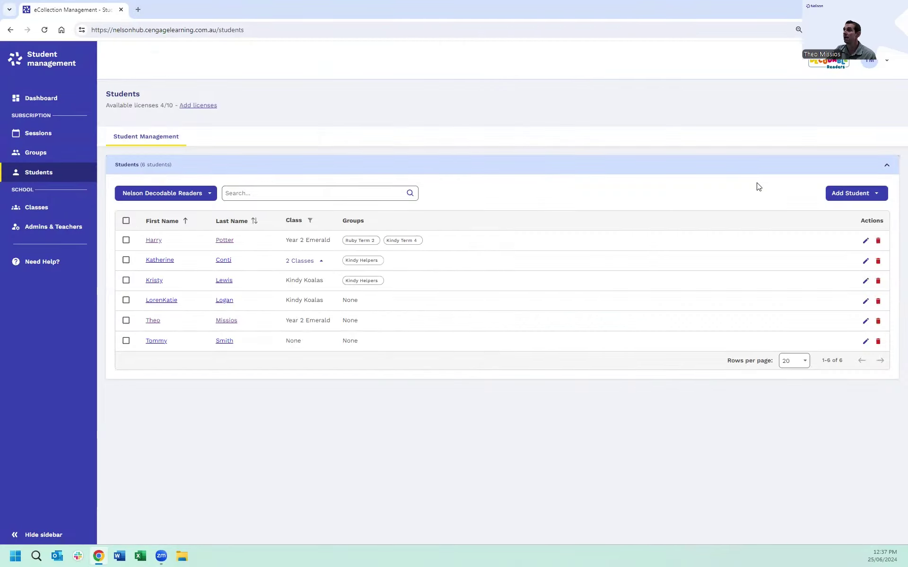
# Step: Download the Excel template from the Add Student bulk upload page
pyautogui.click(863, 196)
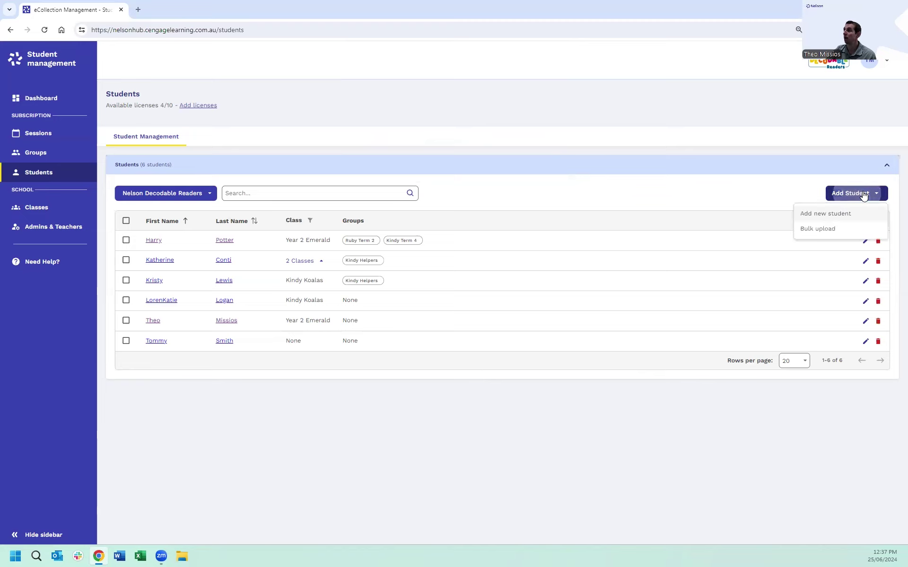
pyautogui.click(818, 228)
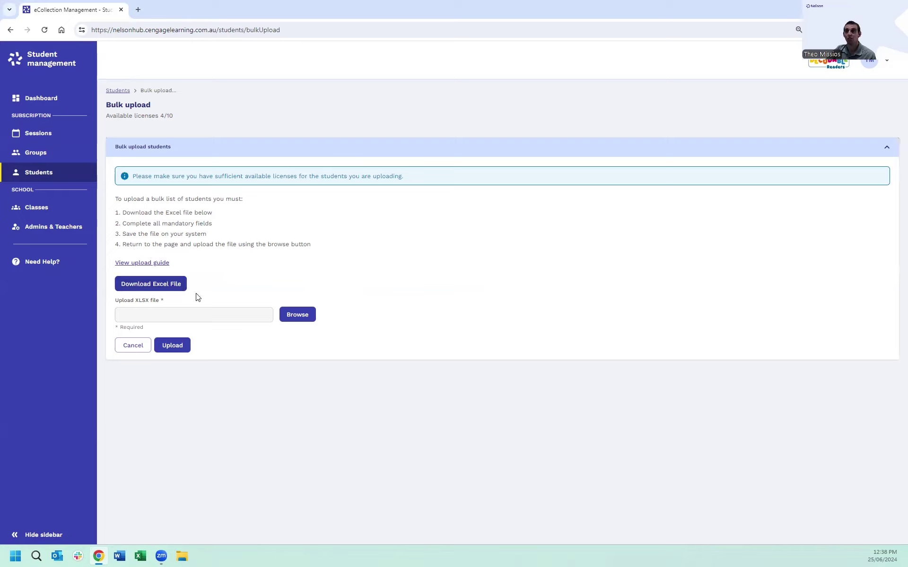
pyautogui.click(156, 287)
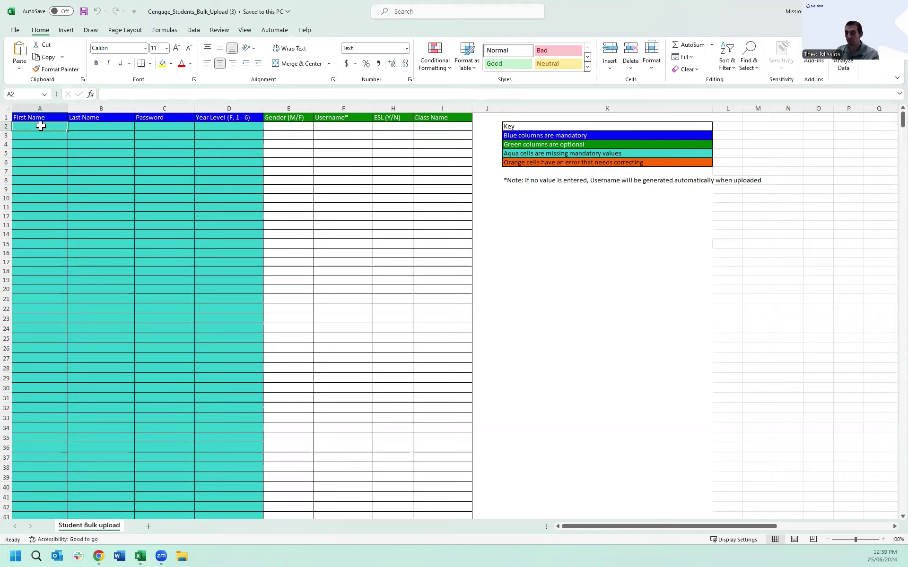
# Step: Fill row 2 with the first student's names and password, fixing the surname typo, year level F
pyautogui.write('John')
pyautogui.press('Tab')
pyautogui.write('Smitth')
pyautogui.press('Tab')
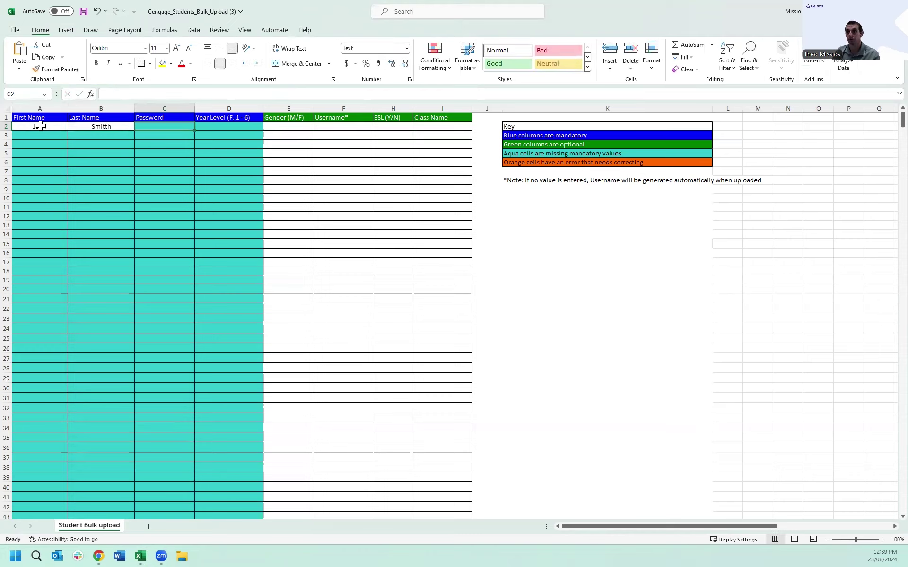
pyautogui.click(77, 125)
pyautogui.click(120, 94)
pyautogui.press('BackSpace')
pyautogui.click(148, 128)
pyautogui.write('abcd')
pyautogui.press('Tab')
pyautogui.click(267, 127)
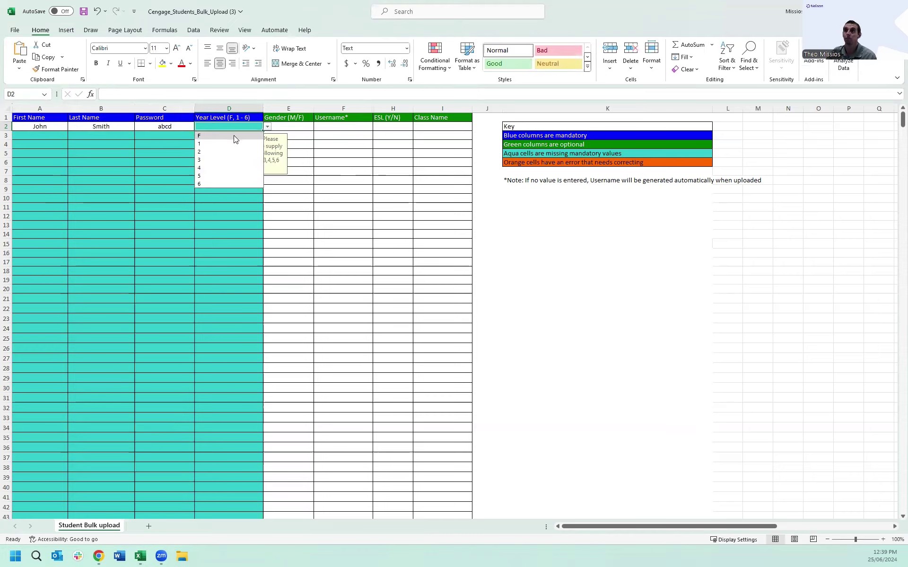
pyautogui.click(235, 137)
# Step: Fill row 3 with the second student's names, password and year level 1
pyautogui.click(37, 135)
pyautogui.write('Jane')
pyautogui.press('Tab')
pyautogui.write('Smith')
pyautogui.press('Tab')
pyautogui.write('abcd')
pyautogui.press('Tab')
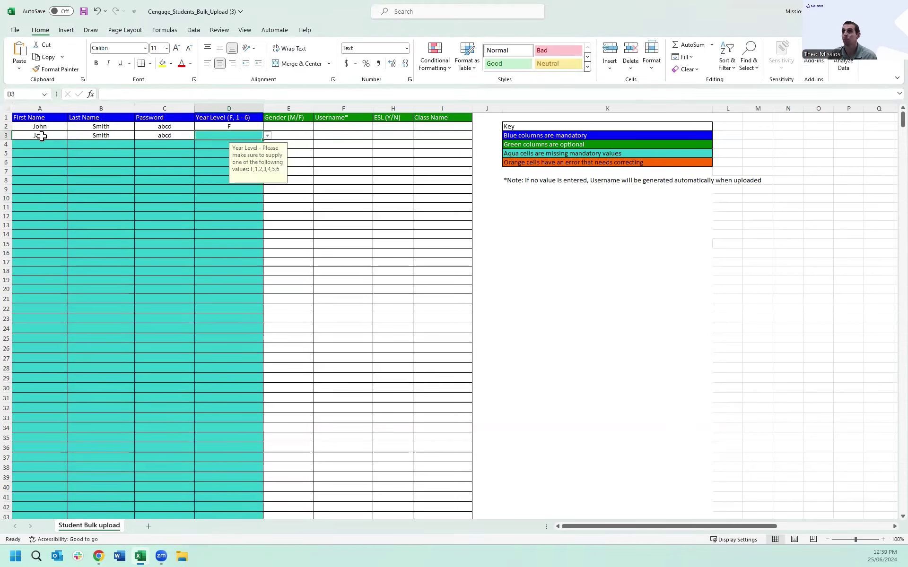
pyautogui.click(267, 136)
pyautogui.click(232, 150)
# Step: Fill row 4 with the third student's names, password and year level 2
pyautogui.click(42, 145)
pyautogui.press('Tab')
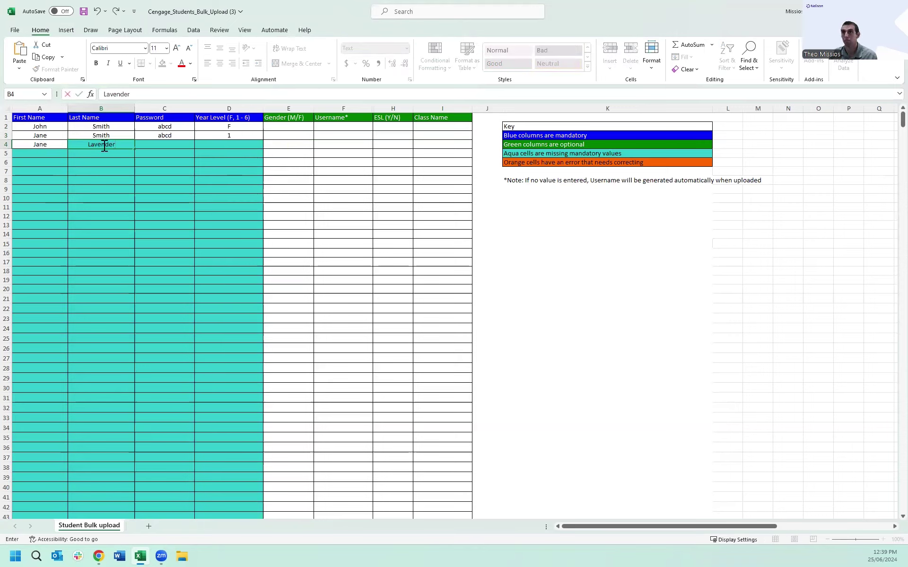
pyautogui.click(165, 144)
pyautogui.write('abcd')
pyautogui.click(223, 144)
pyautogui.click(267, 144)
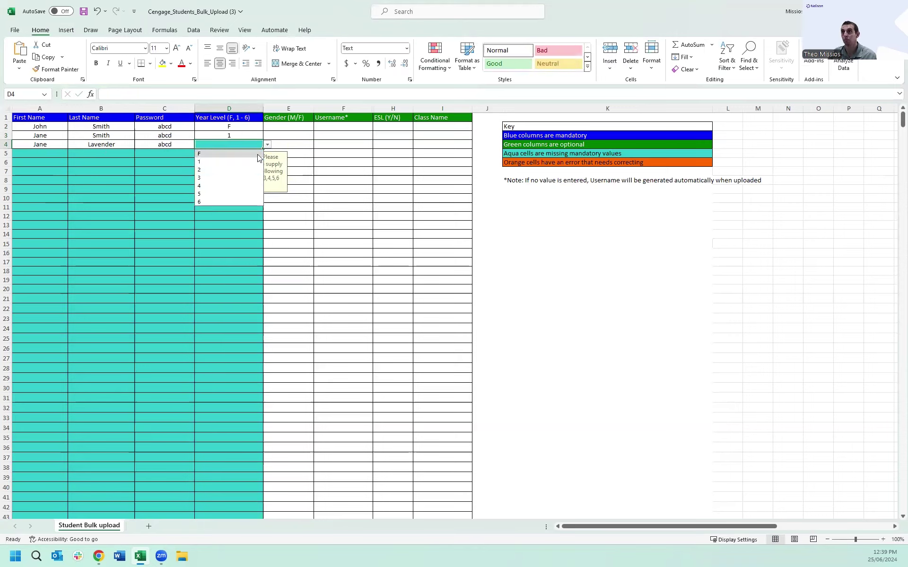
pyautogui.click(239, 170)
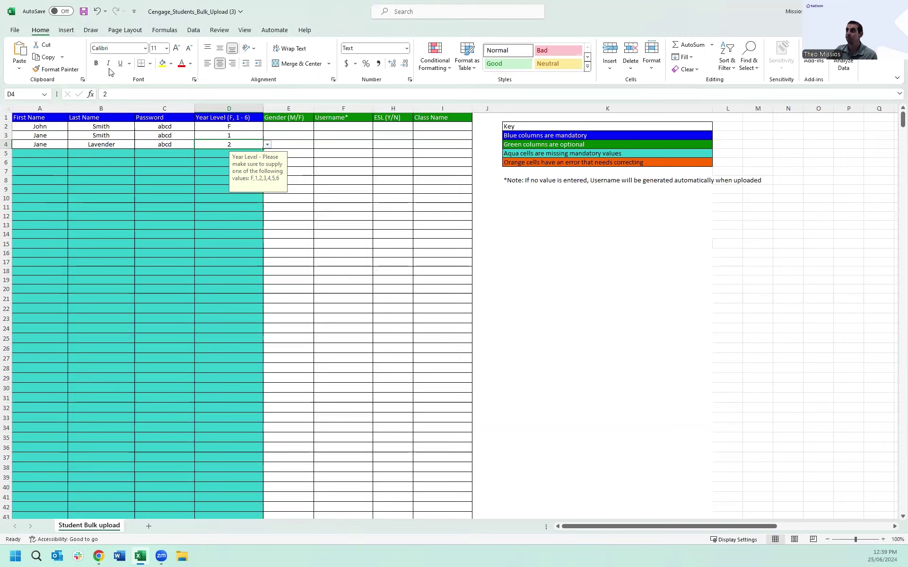
# Step: Back on the upload page, attach the Bulk Upload spreadsheet file for uploading
pyautogui.click(844, 11)
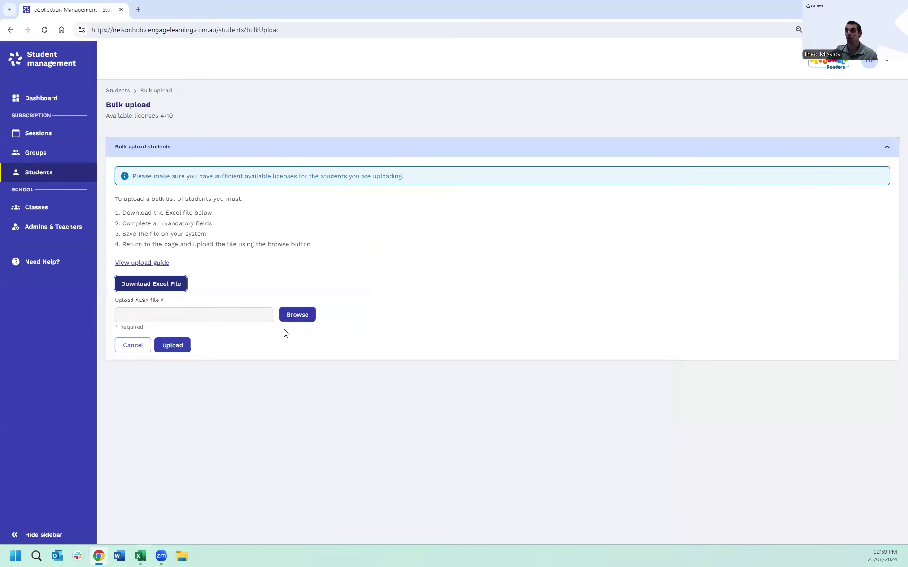
pyautogui.click(298, 313)
pyautogui.click(122, 223)
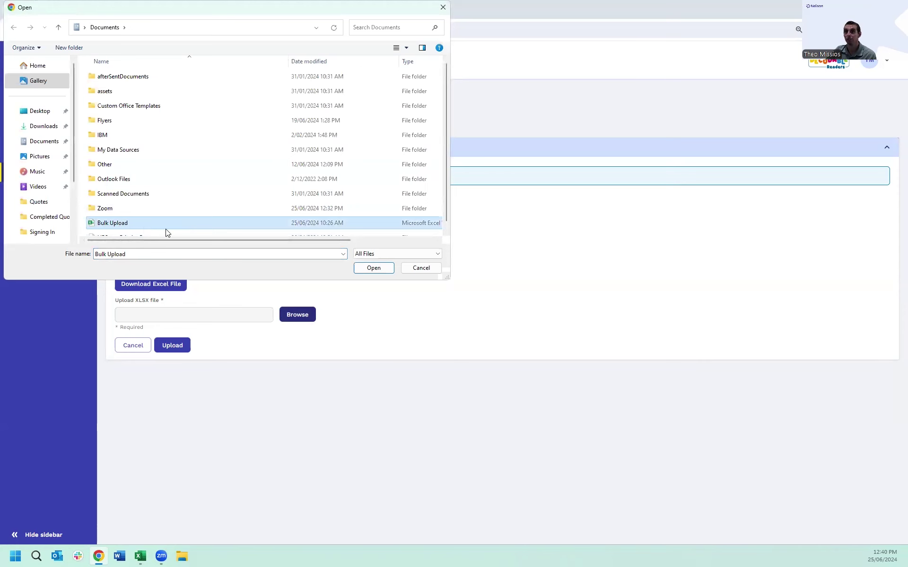
pyautogui.click(373, 267)
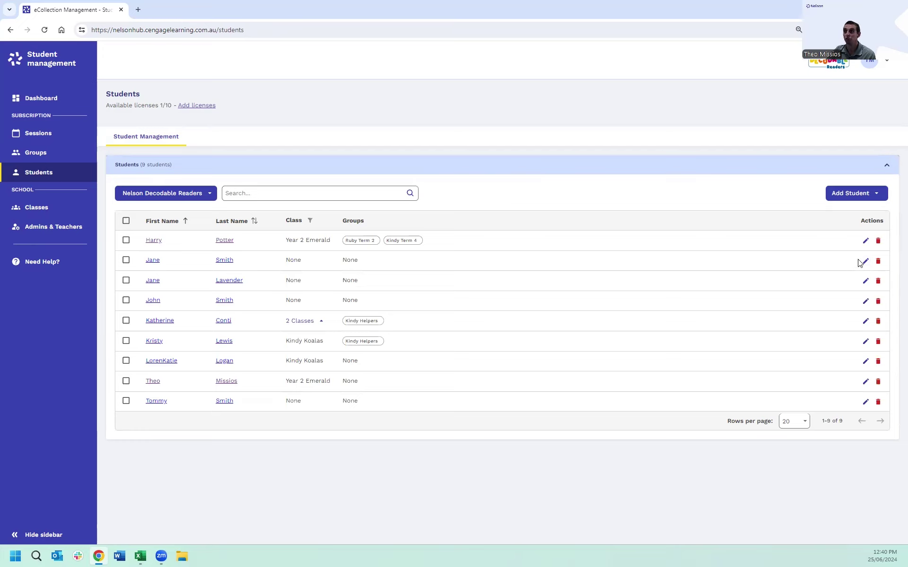
pyautogui.click(249, 193)
pyautogui.write('jane')
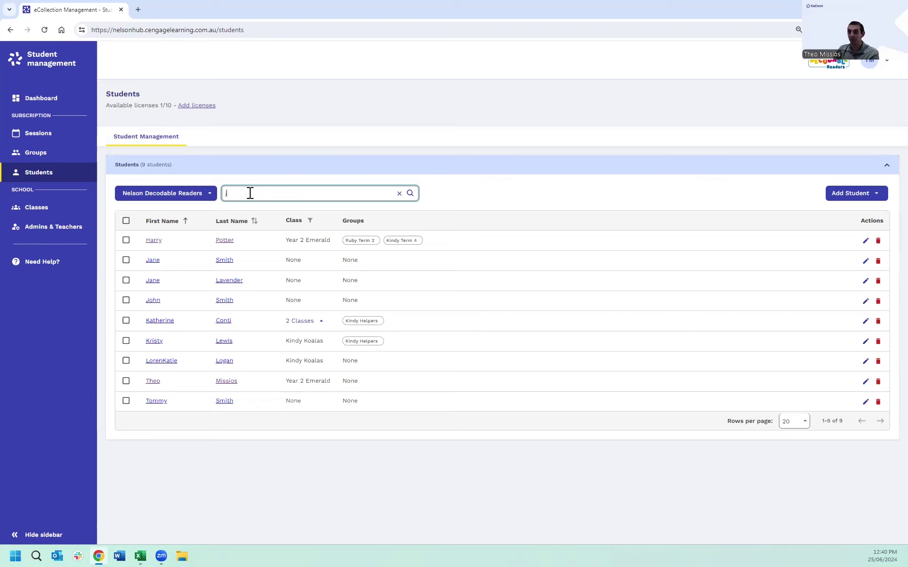
pyautogui.click(409, 194)
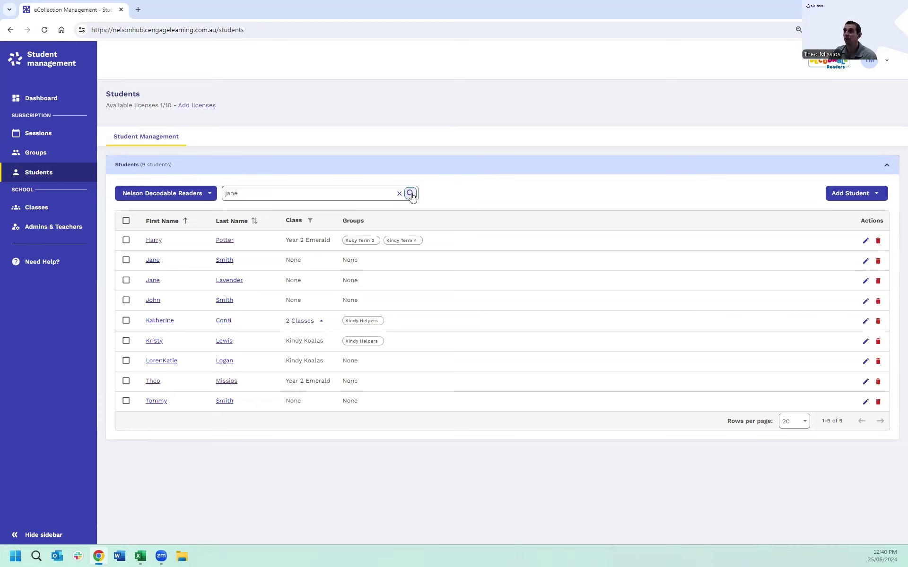
pyautogui.click(399, 194)
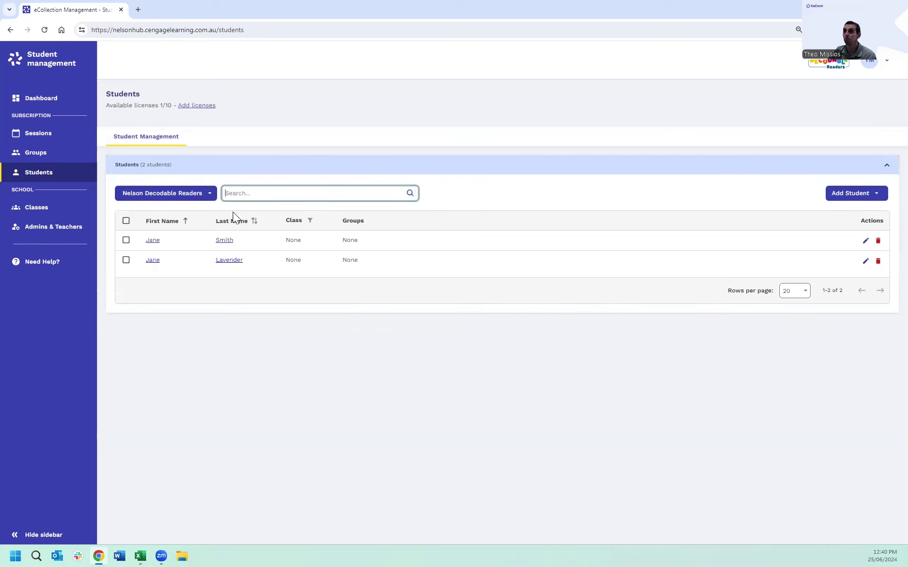
pyautogui.click(410, 193)
pyautogui.click(187, 223)
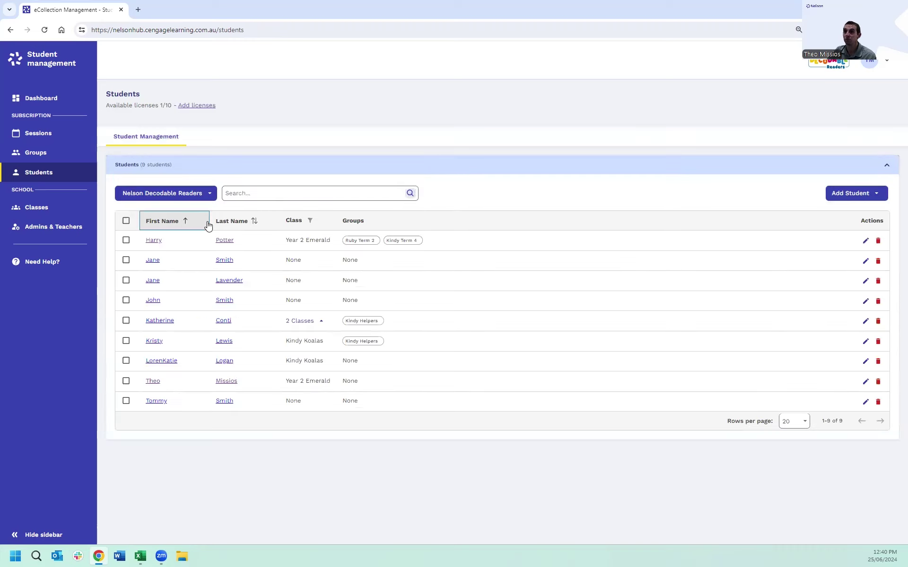
pyautogui.click(231, 222)
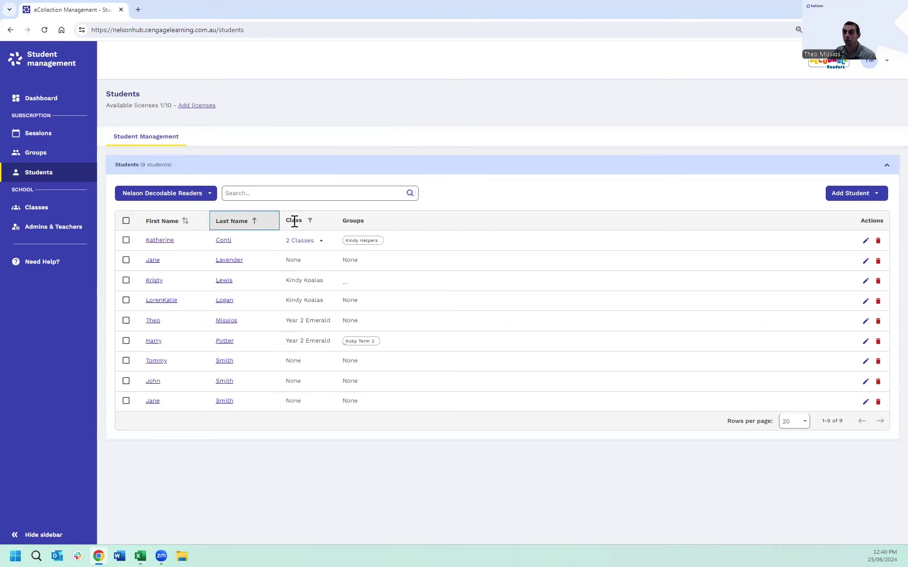
pyautogui.click(156, 226)
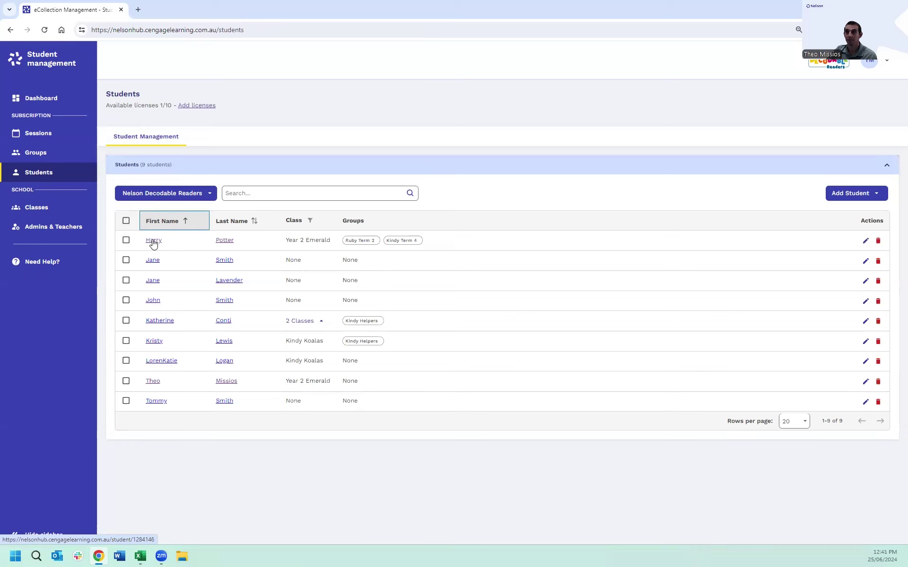
# Step: Open the student's record and look over the Student Information summary, class, groups and session
pyautogui.click(153, 241)
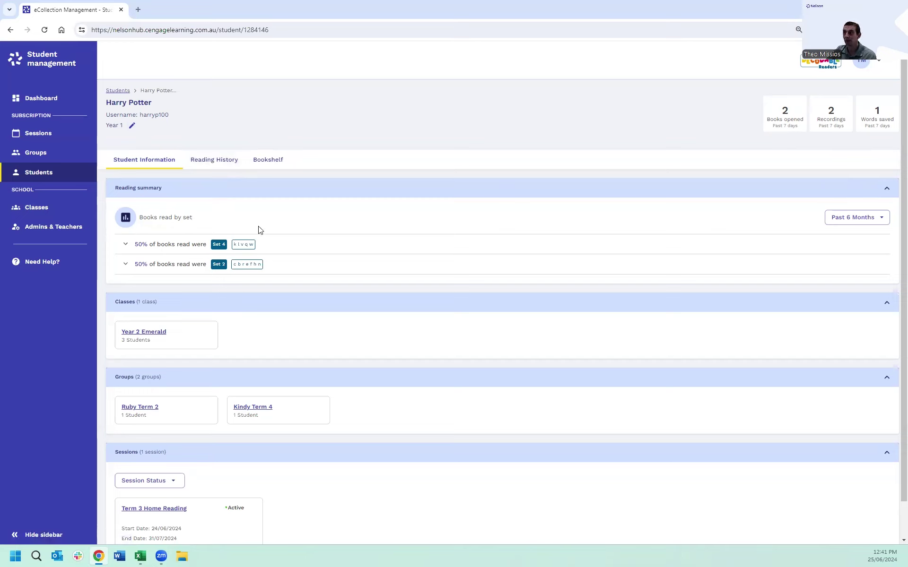
pyautogui.scroll(-1, 248, 230)
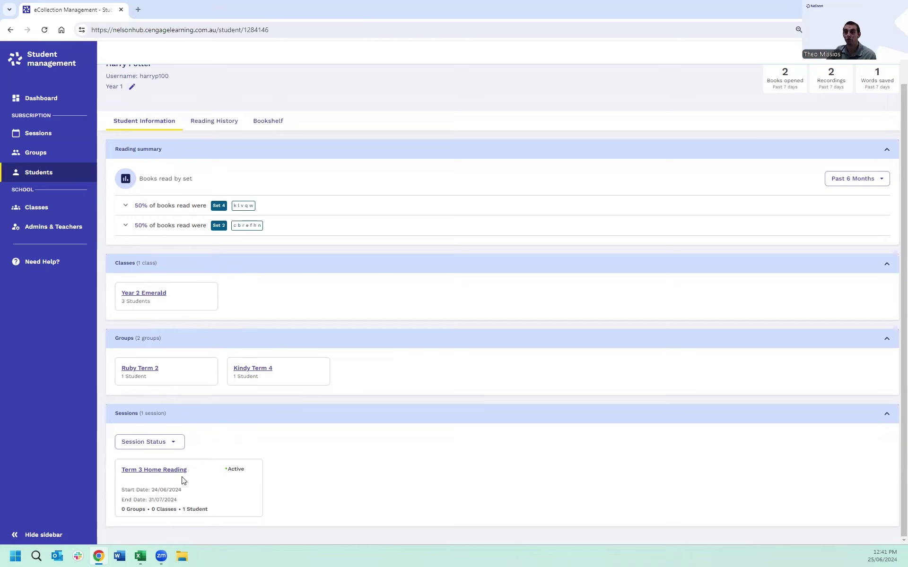
pyautogui.scroll(1, 265, 476)
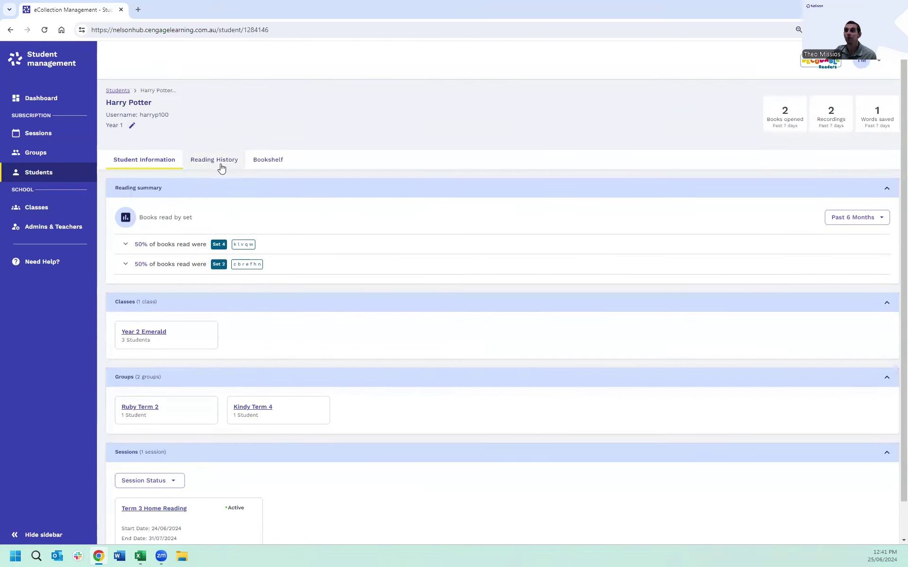
# Step: Check the reading history's date and set filters, then show details for The Rip in the Hat
pyautogui.click(206, 164)
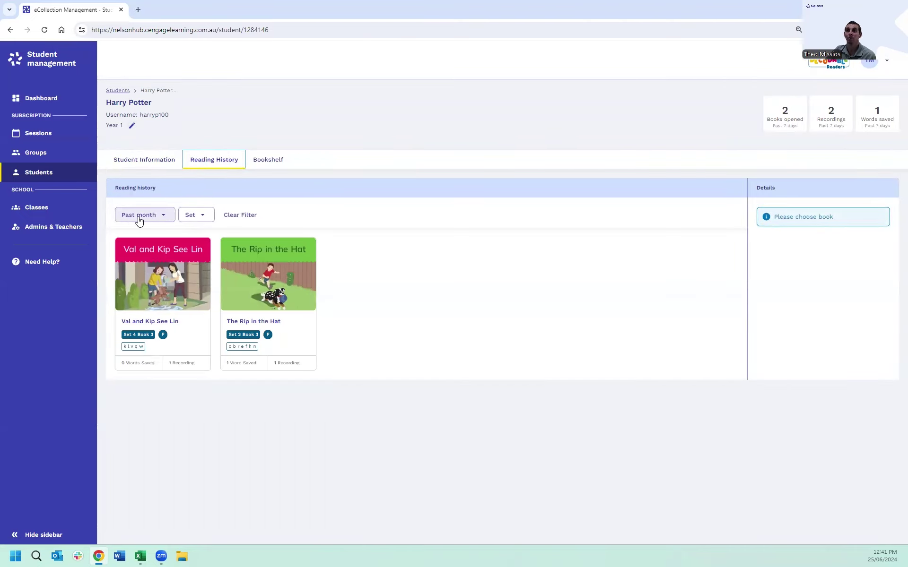
pyautogui.click(165, 219)
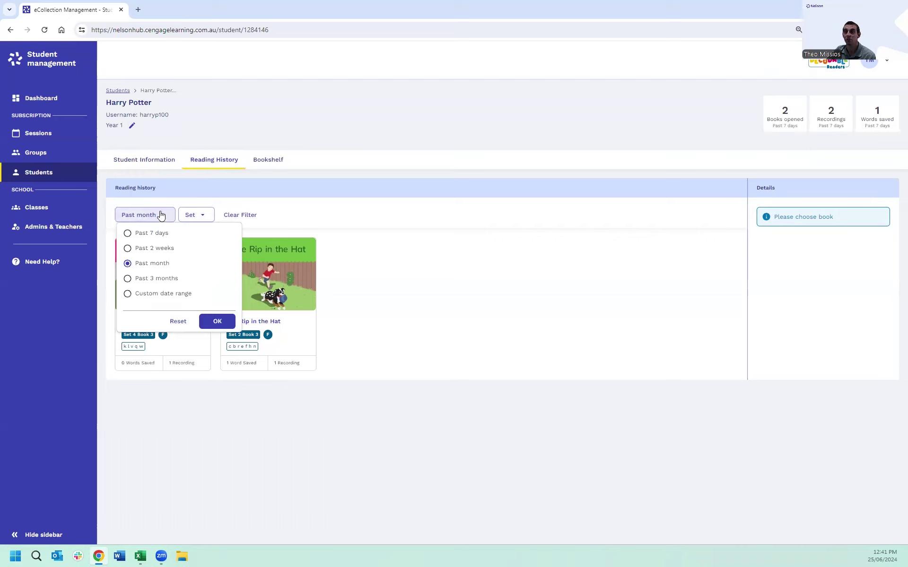
pyautogui.click(194, 216)
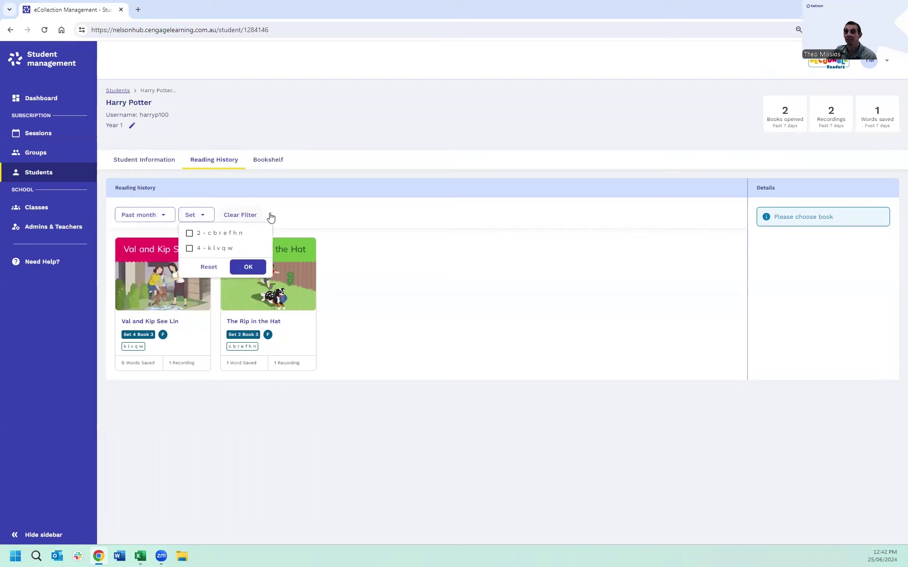
pyautogui.click(305, 216)
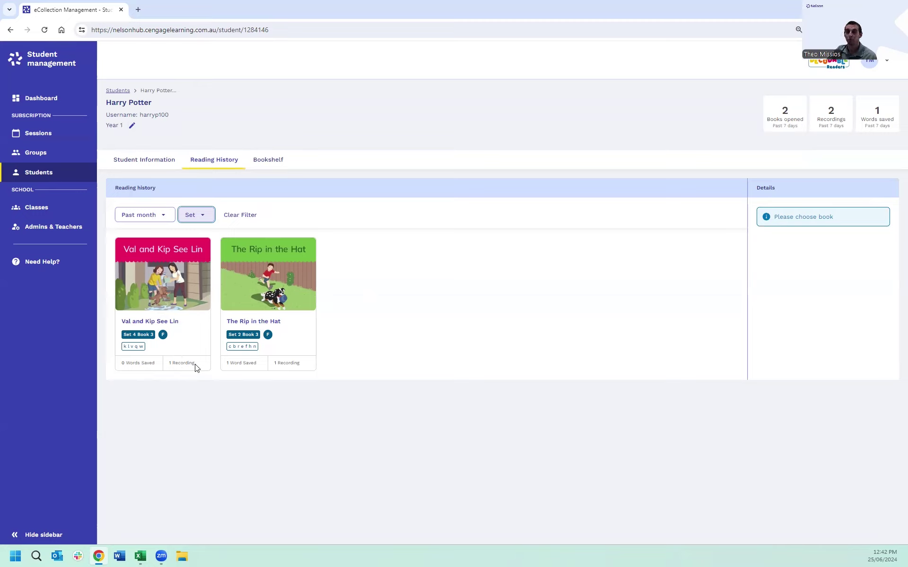
pyautogui.click(276, 299)
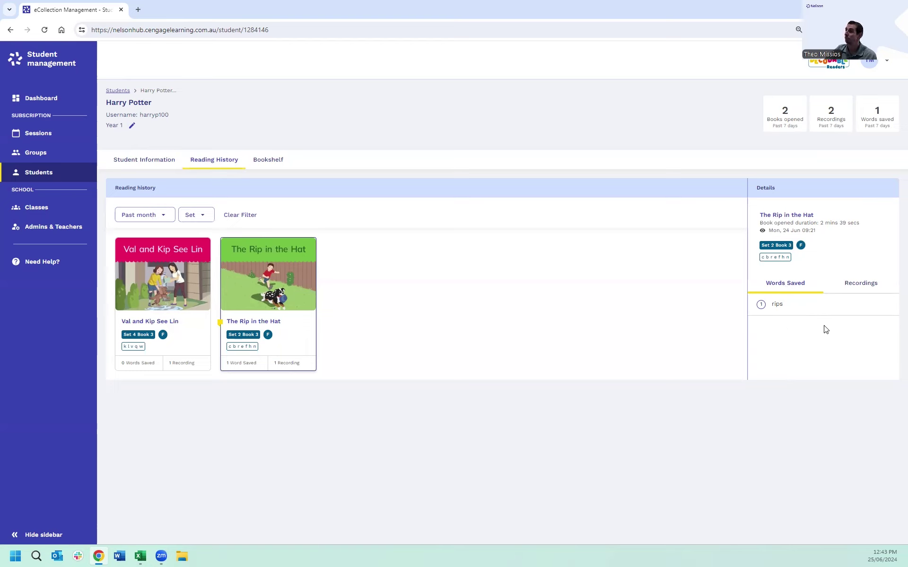
# Step: Play the 7-second Page 2 recording from the book's Recordings tab
pyautogui.click(860, 289)
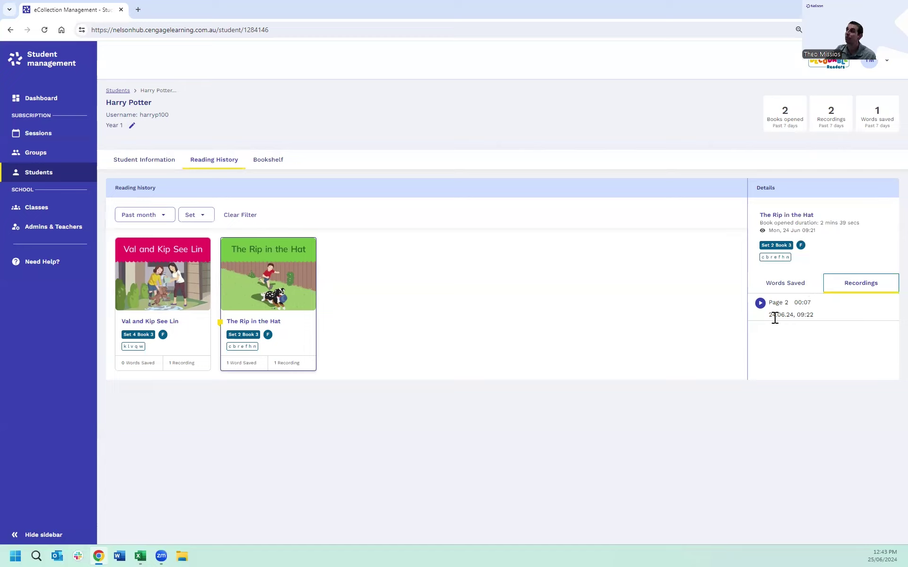
pyautogui.click(760, 303)
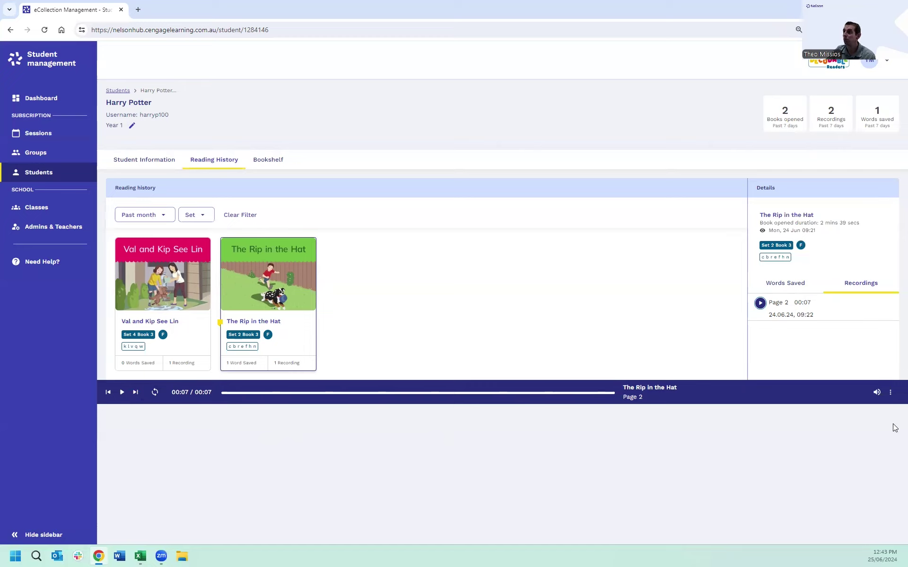
pyautogui.click(891, 393)
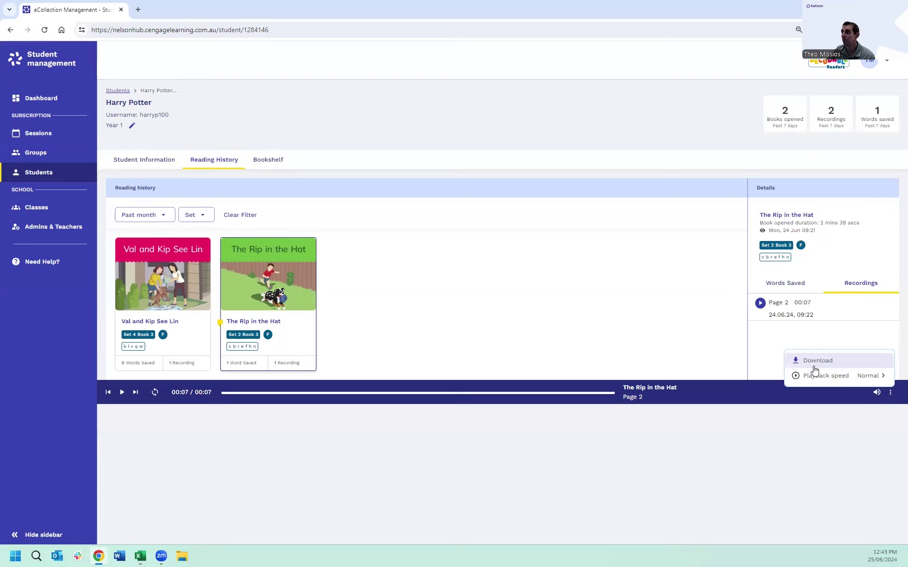
pyautogui.click(817, 376)
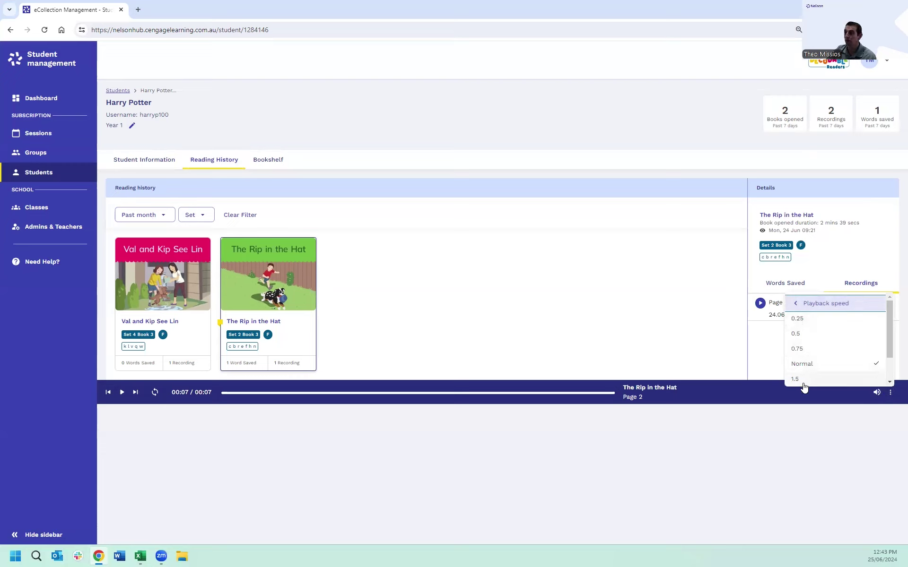
pyautogui.click(757, 437)
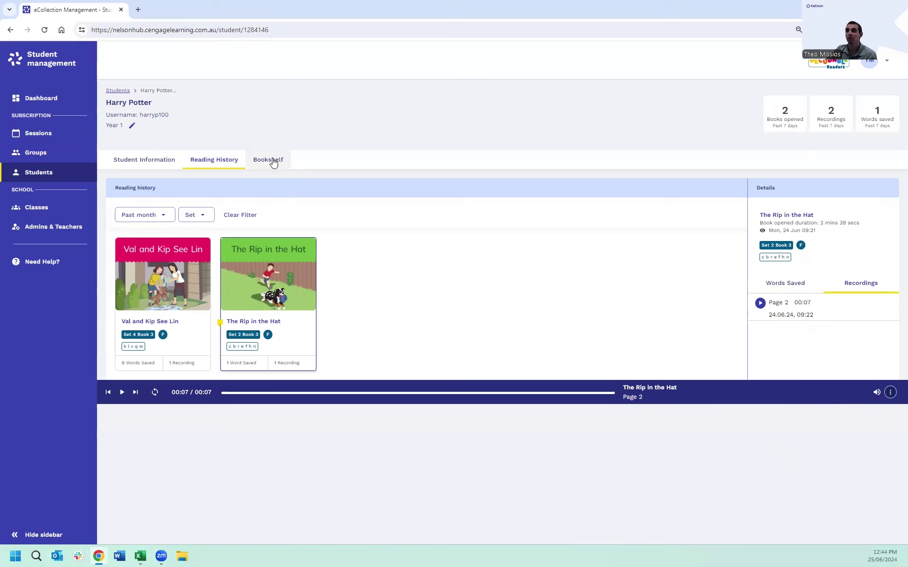
# Step: On the student's Bookshelf tab, make every Decodable Readers set available
pyautogui.click(272, 161)
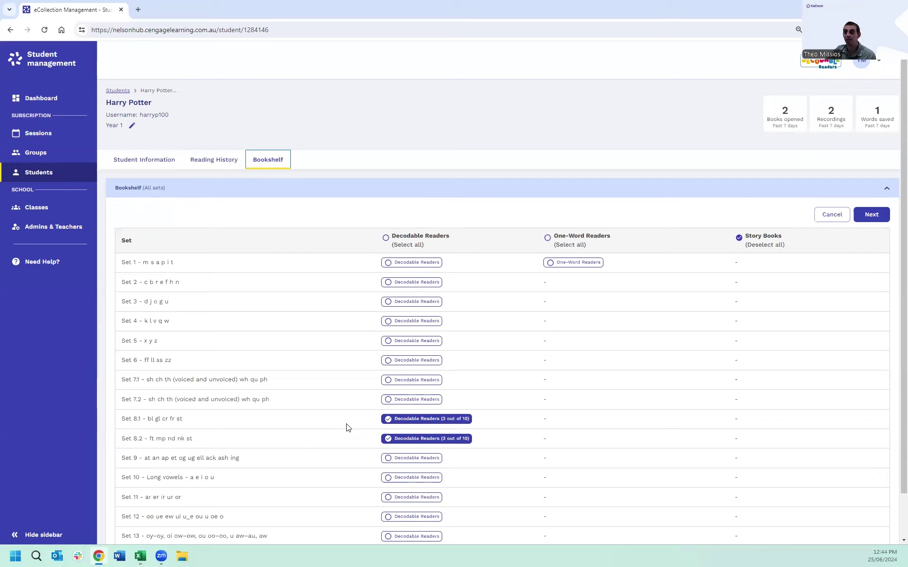
pyautogui.click(385, 238)
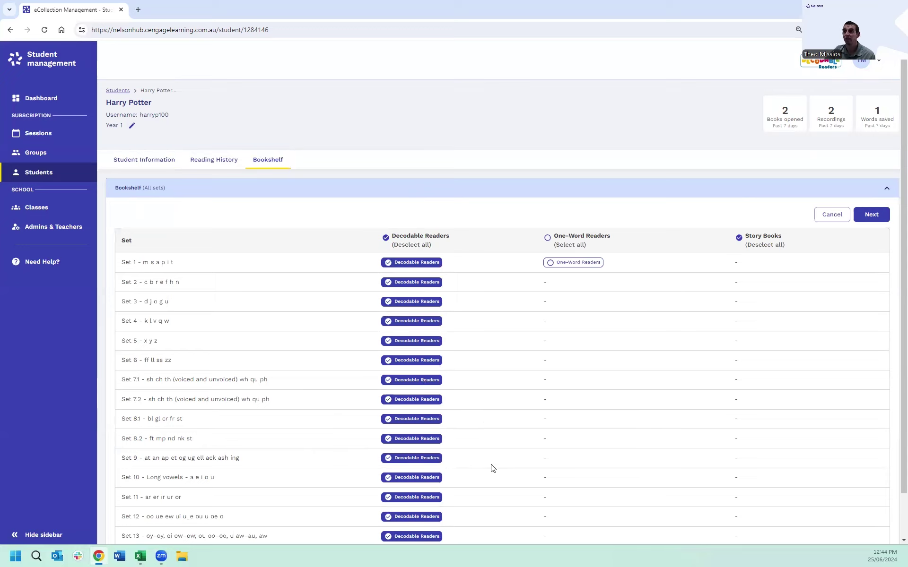
pyautogui.scroll(-1, 491, 466)
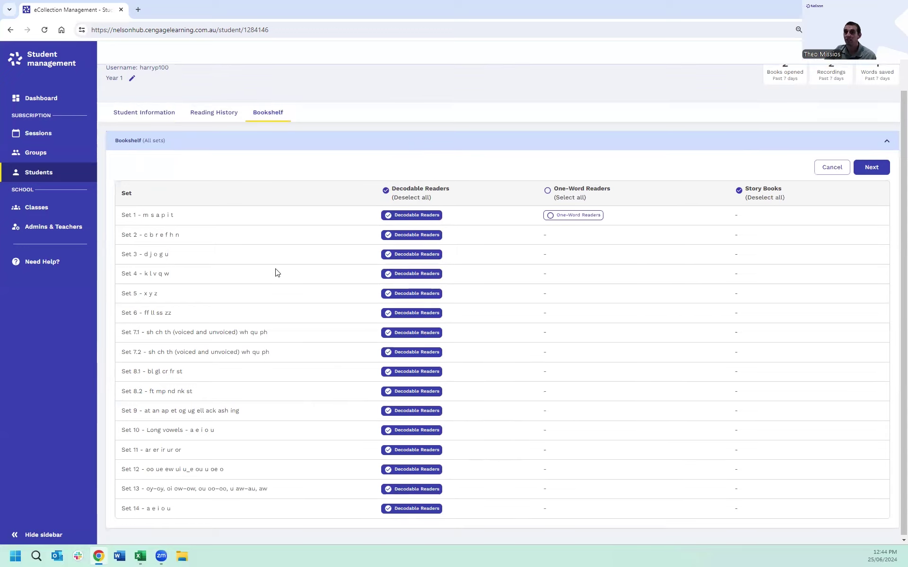
# Step: Untick Sets 1–5 and 7.1–14, keeping only Set 6 Decodable Readers, and continue
pyautogui.click(387, 217)
pyautogui.click(388, 235)
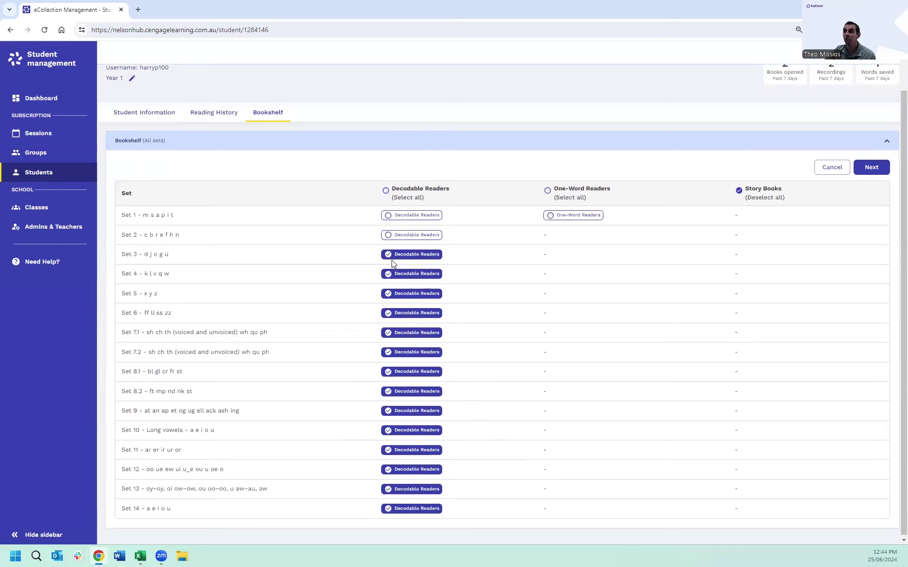
pyautogui.click(389, 255)
pyautogui.click(389, 274)
pyautogui.click(388, 294)
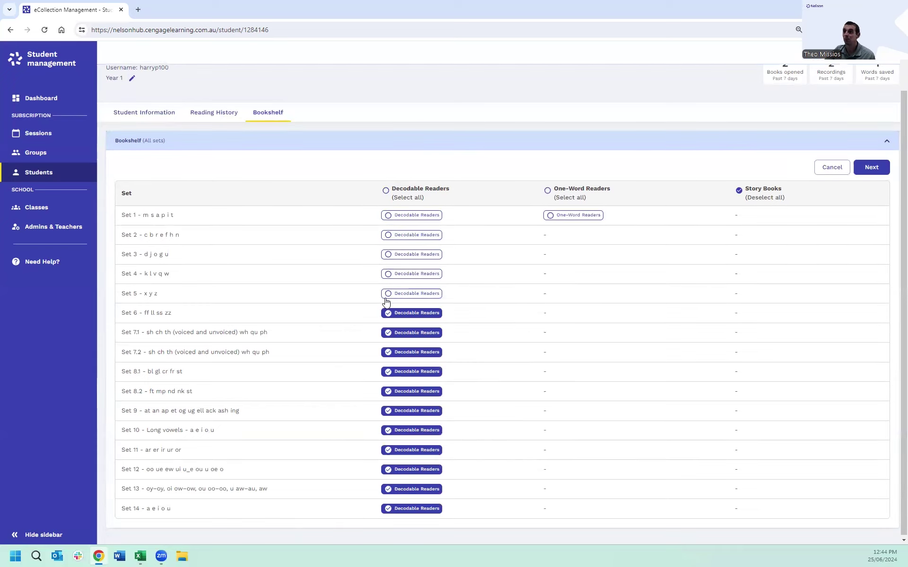
pyautogui.click(388, 510)
pyautogui.click(388, 490)
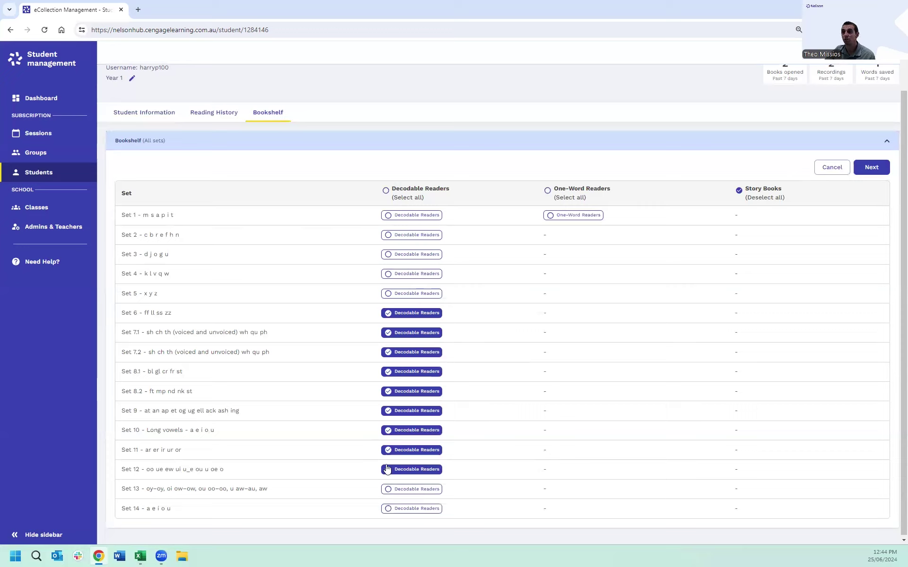
pyautogui.click(389, 471)
pyautogui.click(389, 452)
pyautogui.click(388, 431)
pyautogui.click(389, 411)
pyautogui.click(389, 392)
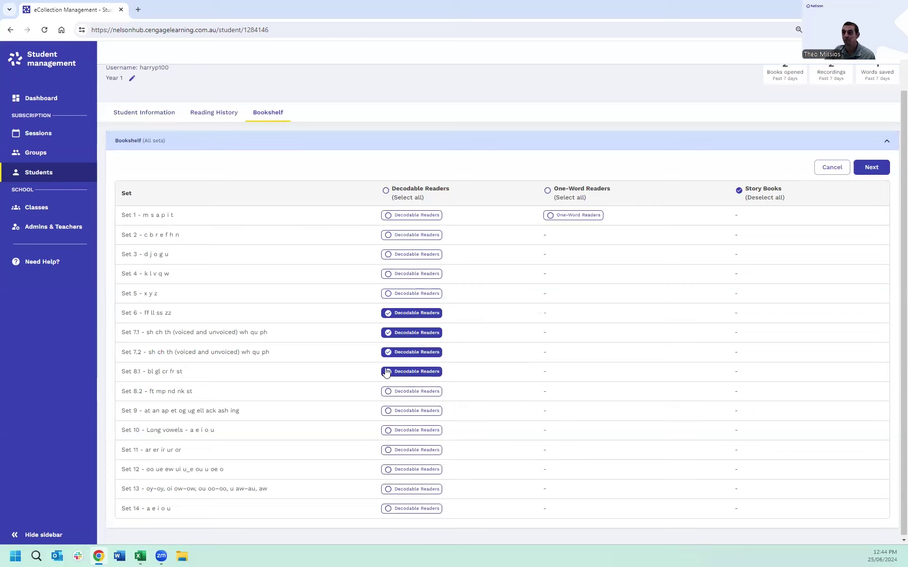
pyautogui.click(389, 373)
pyautogui.click(388, 354)
pyautogui.click(389, 334)
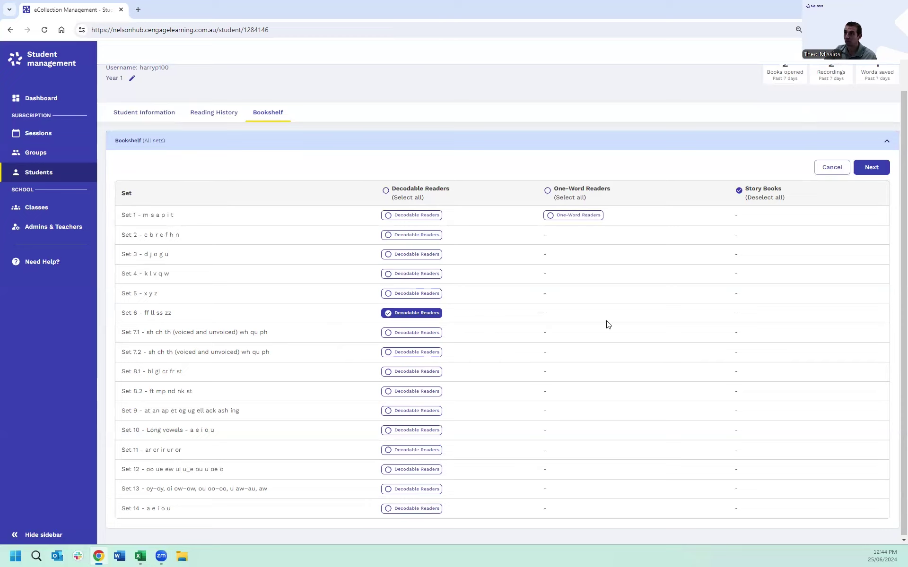
pyautogui.click(871, 167)
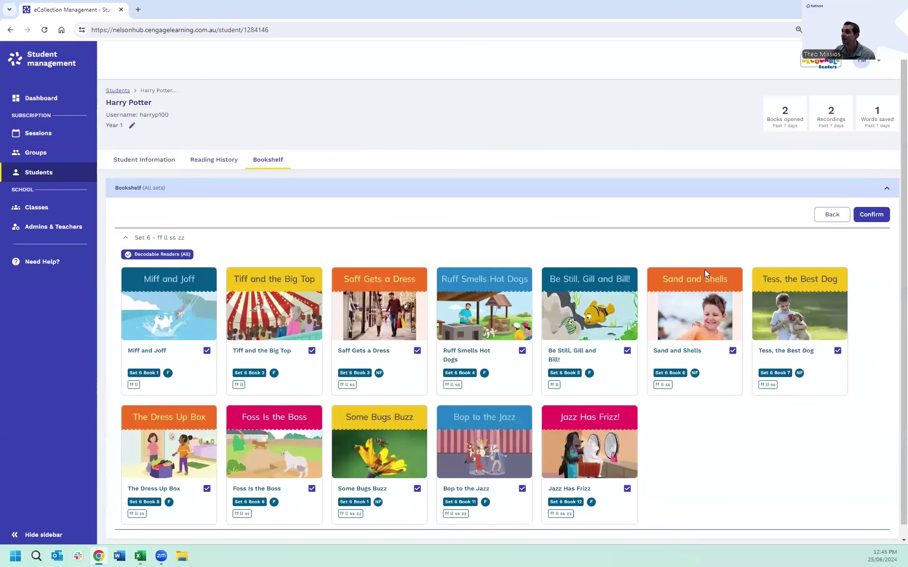
# Step: Remove the nine other Set 6 books, Jazz Has Frizz through Miff and Joff, and confirm the bookshelf
pyautogui.scroll(-1, 729, 440)
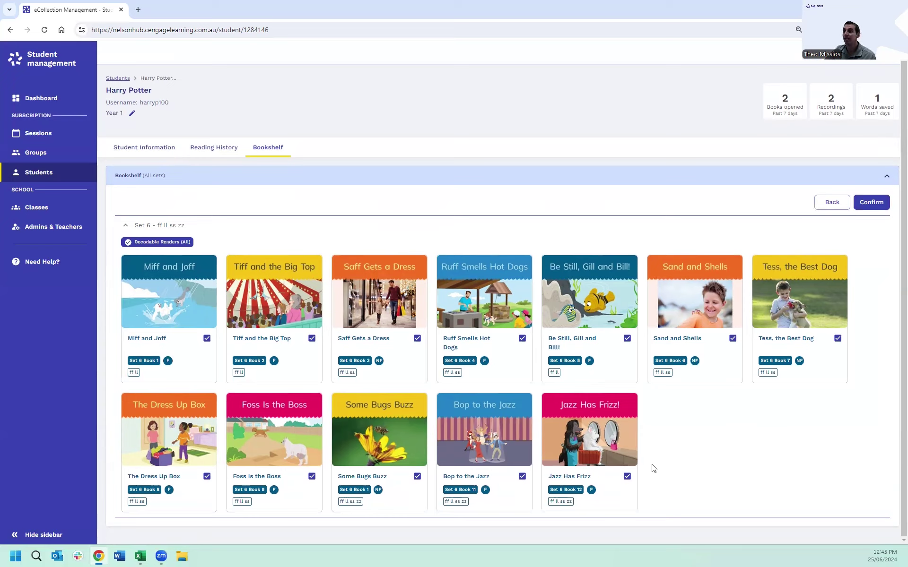
pyautogui.click(627, 476)
pyautogui.click(522, 477)
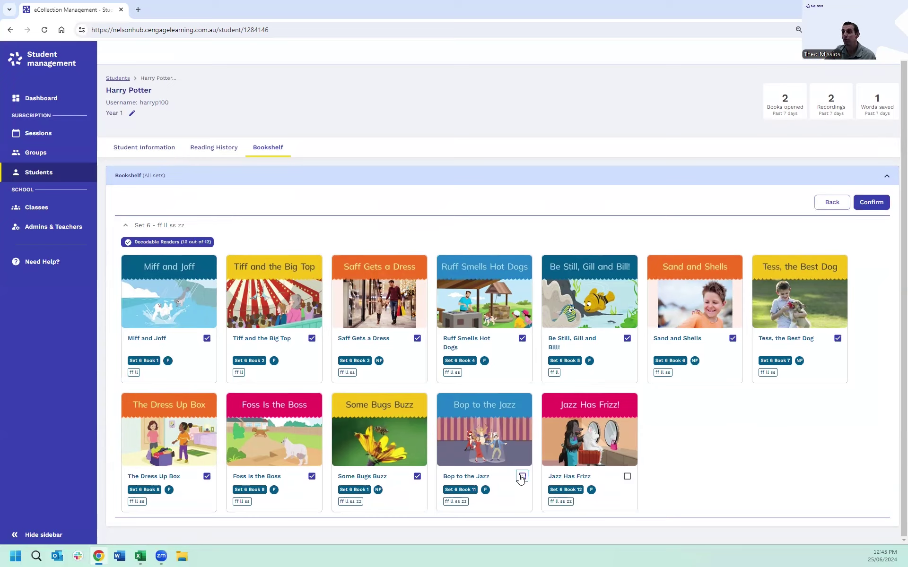
pyautogui.click(312, 477)
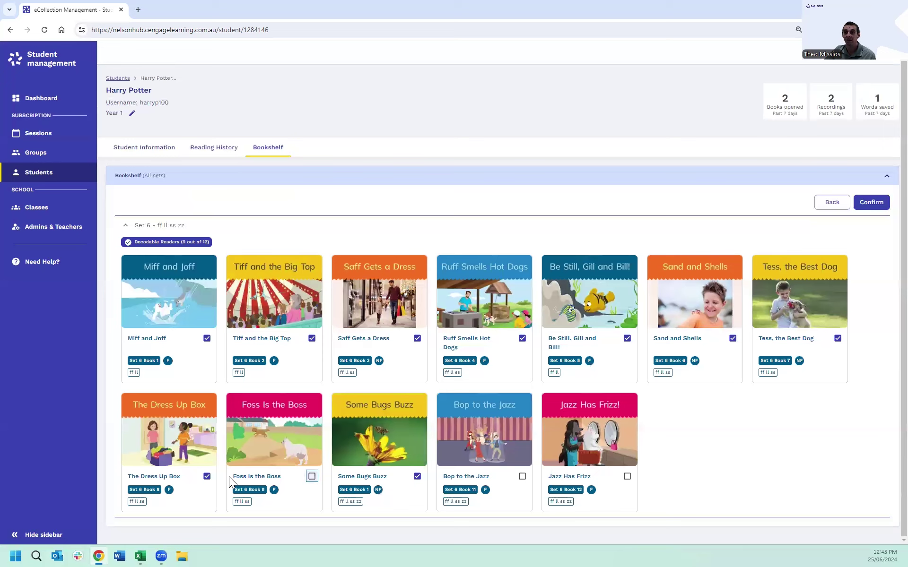
pyautogui.click(206, 477)
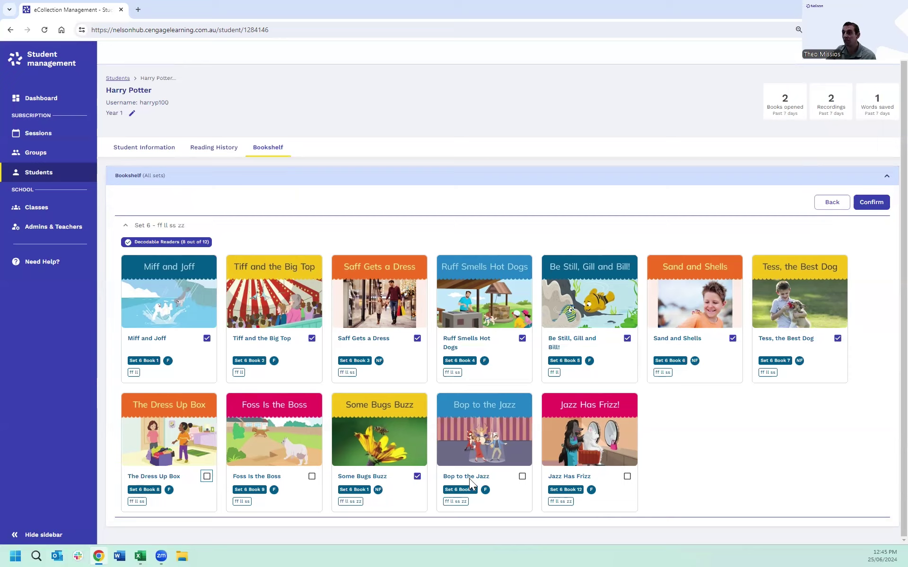
pyautogui.click(627, 339)
pyautogui.click(522, 339)
pyautogui.click(417, 338)
pyautogui.click(311, 338)
pyautogui.click(206, 339)
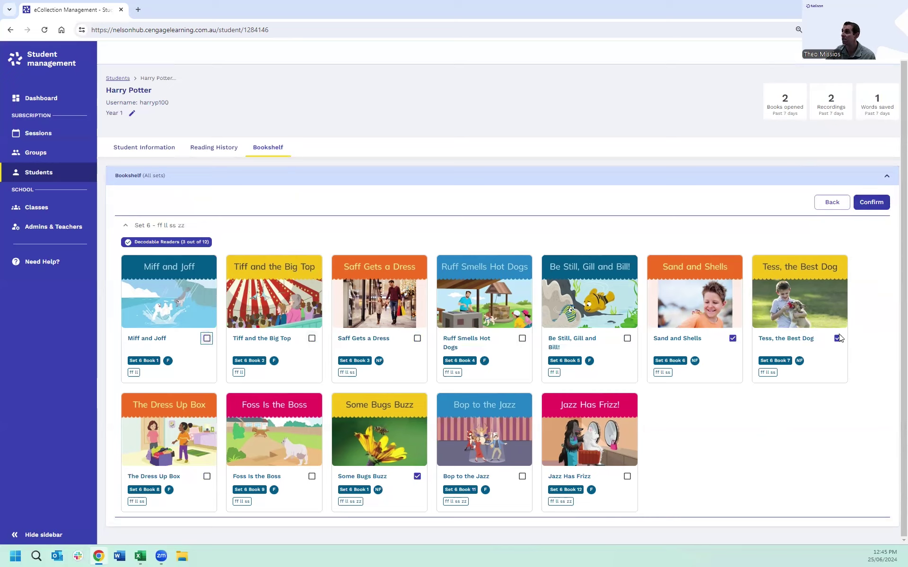
pyautogui.click(877, 207)
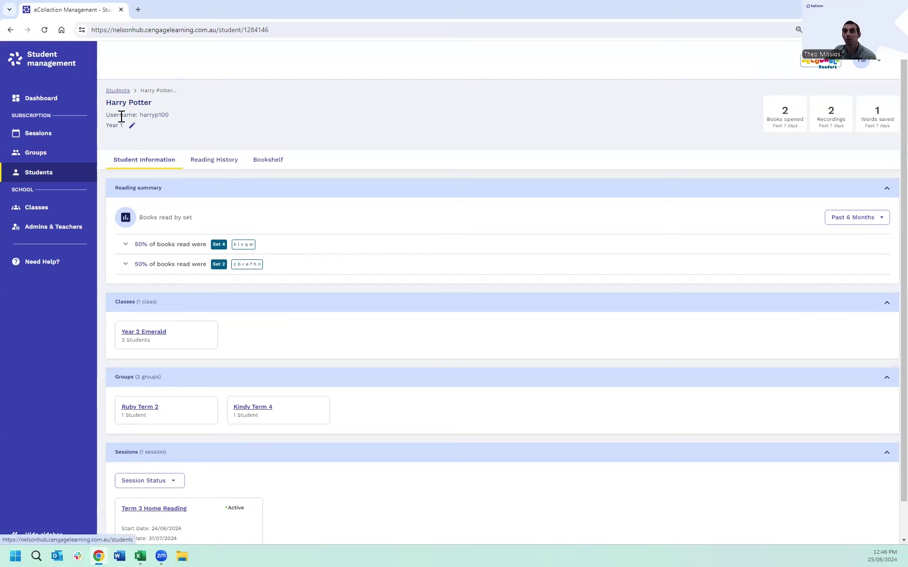
# Step: Go to the Students list and tick the first student
pyautogui.click(28, 178)
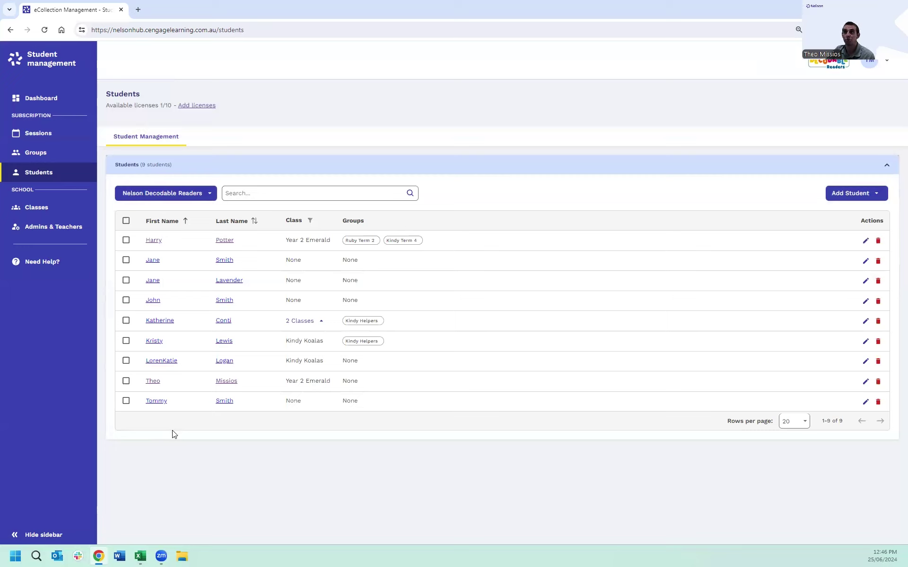
pyautogui.click(127, 241)
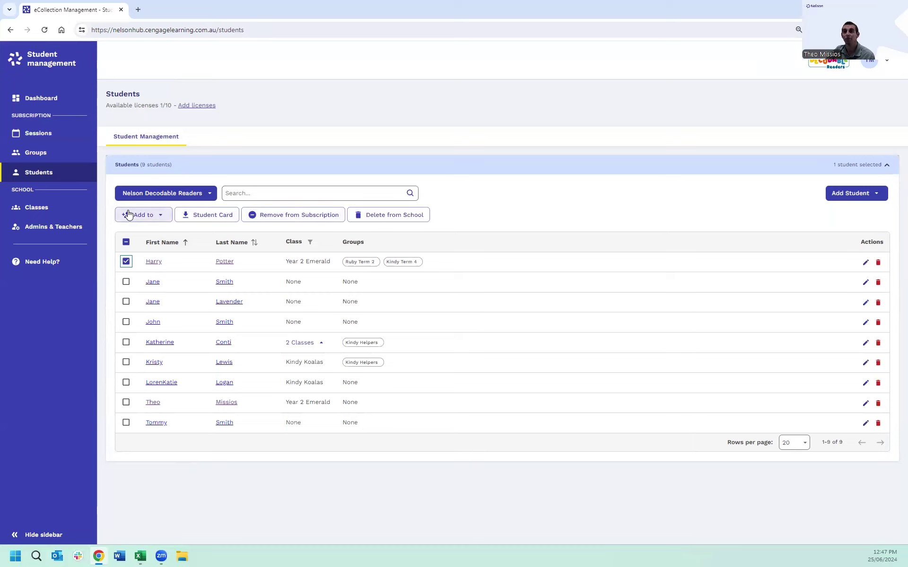
# Step: Select the first three students and download their login cards as a StudentCards PDF
pyautogui.click(161, 218)
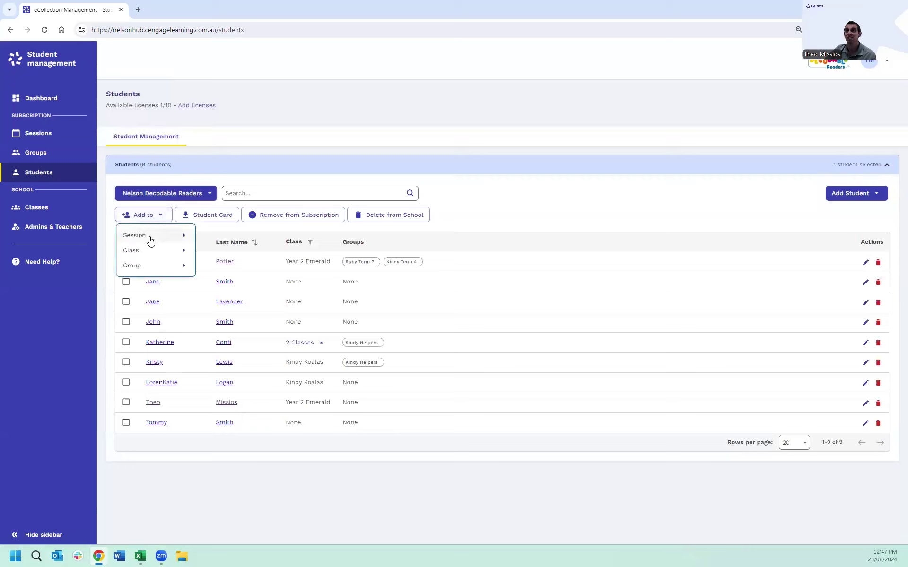
pyautogui.click(126, 284)
pyautogui.click(125, 282)
pyautogui.click(125, 302)
pyautogui.click(163, 217)
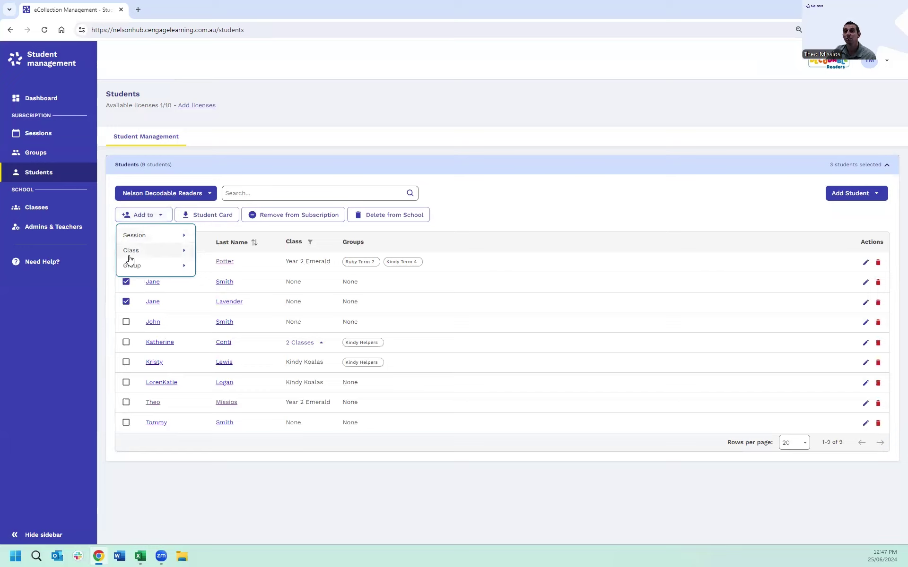
pyautogui.click(120, 291)
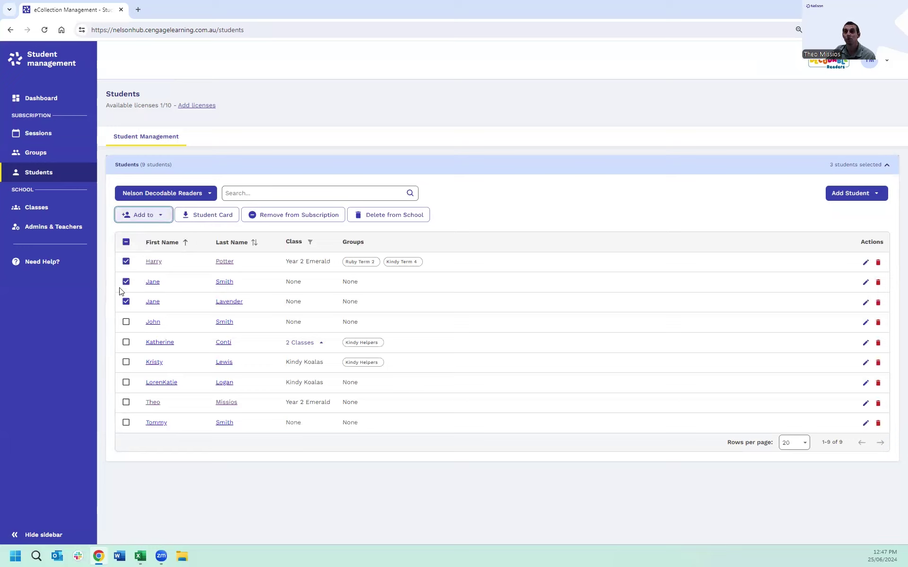
pyautogui.click(214, 219)
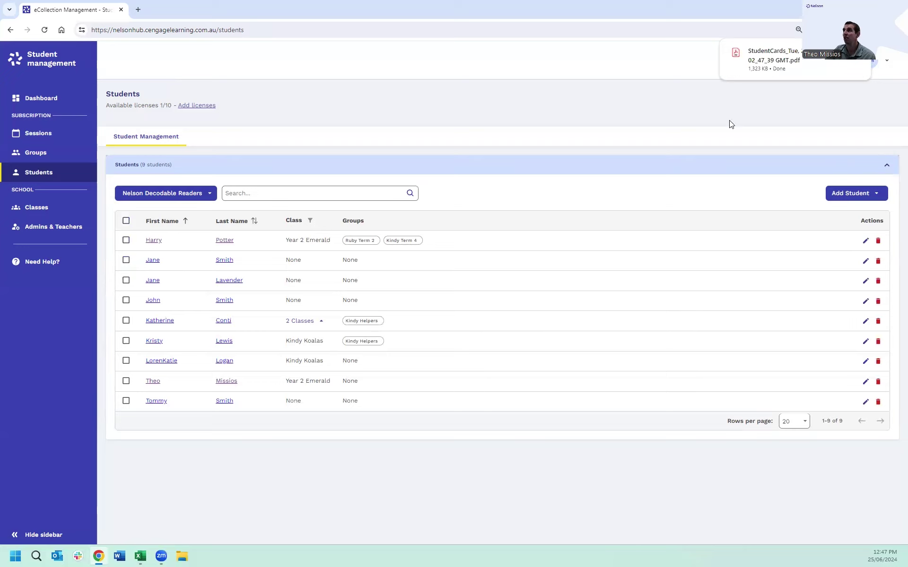
pyautogui.click(782, 56)
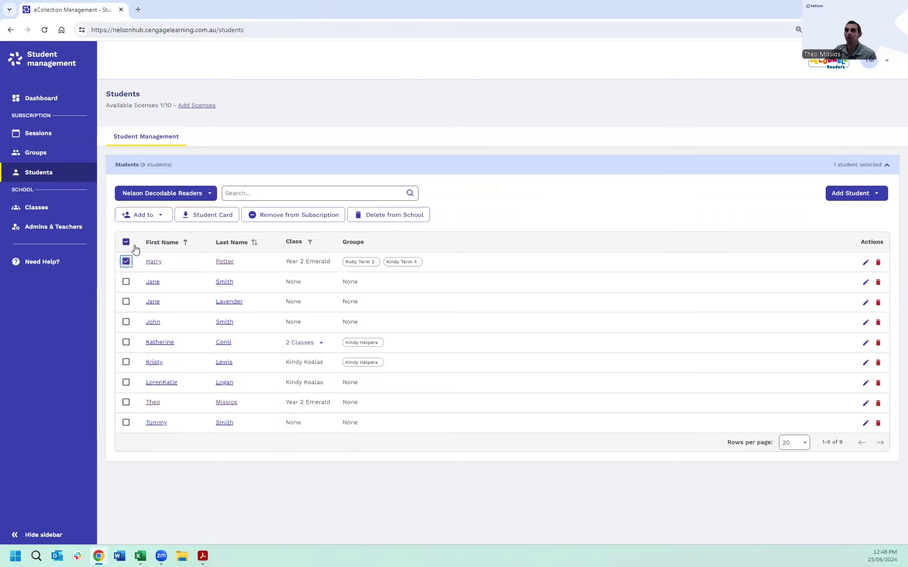
pyautogui.click(233, 9)
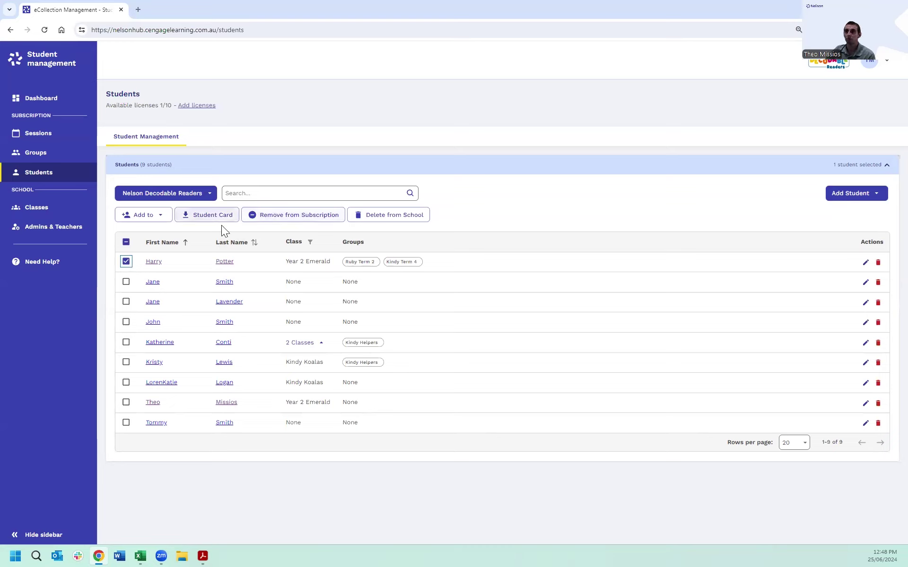
# Step: Tick the second student and untick the first one
pyautogui.click(126, 282)
pyautogui.click(126, 261)
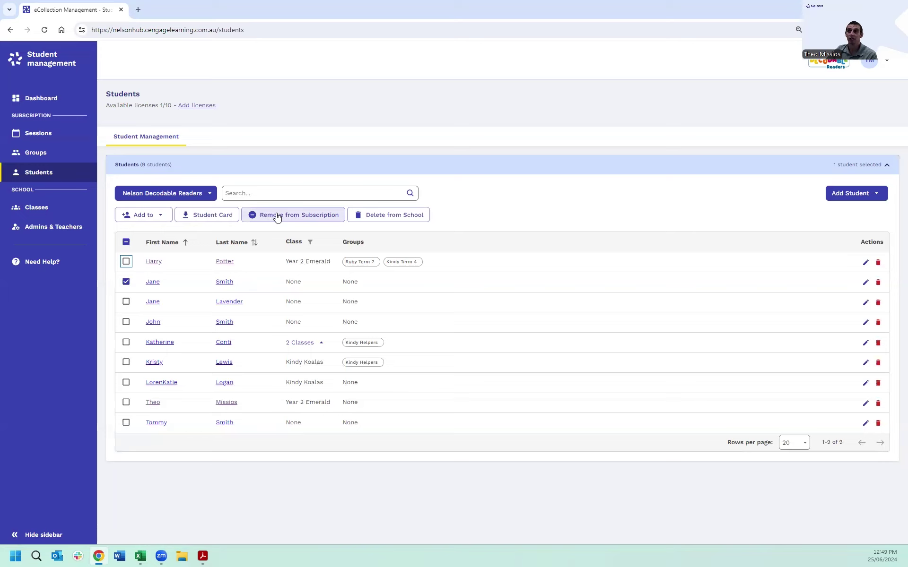
# Step: Remove the second student from the Nelson Decodable Readers subscription, freeing a licence (2/10)
pyautogui.click(277, 216)
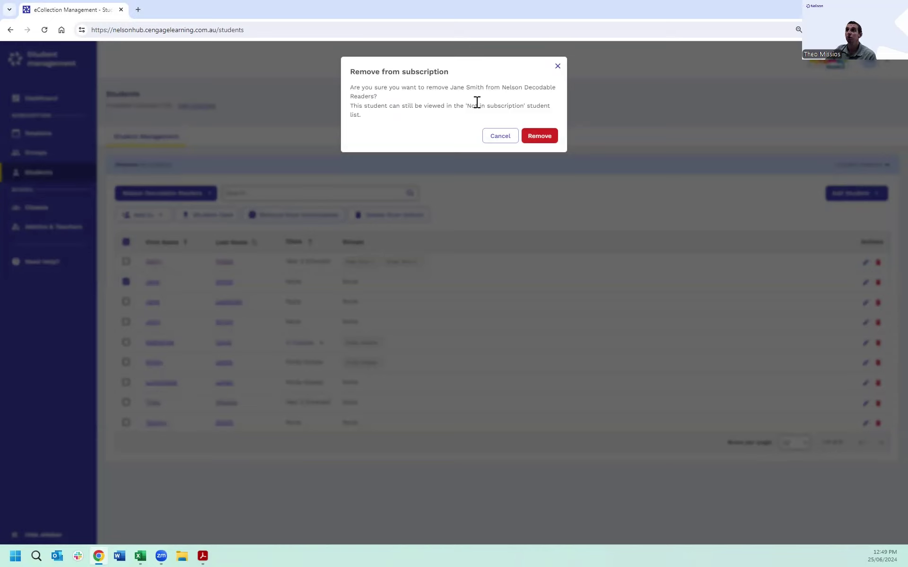
pyautogui.click(546, 136)
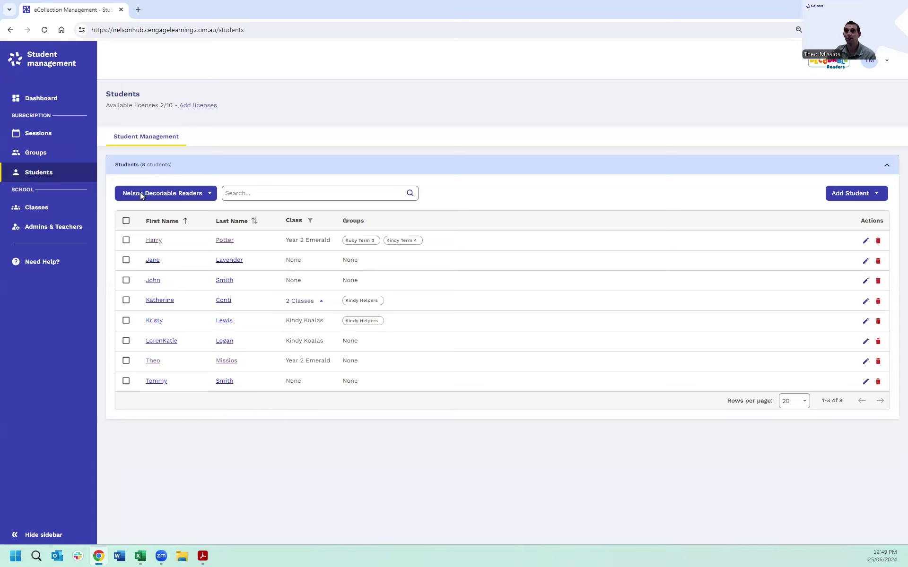
pyautogui.click(209, 194)
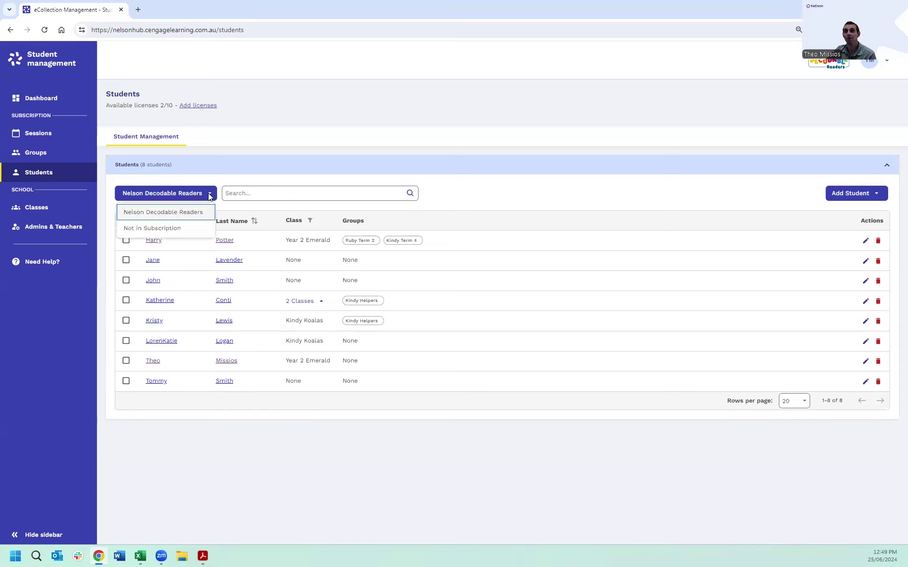
# Step: Add the first student listed under Not in Subscription back to the subscription, leaving 1/10 licences
pyautogui.click(148, 228)
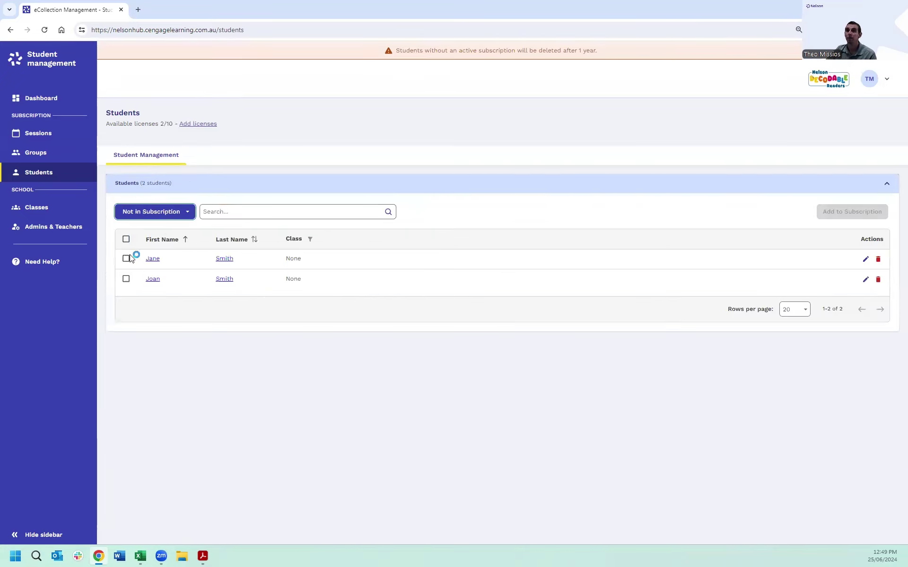
pyautogui.click(126, 258)
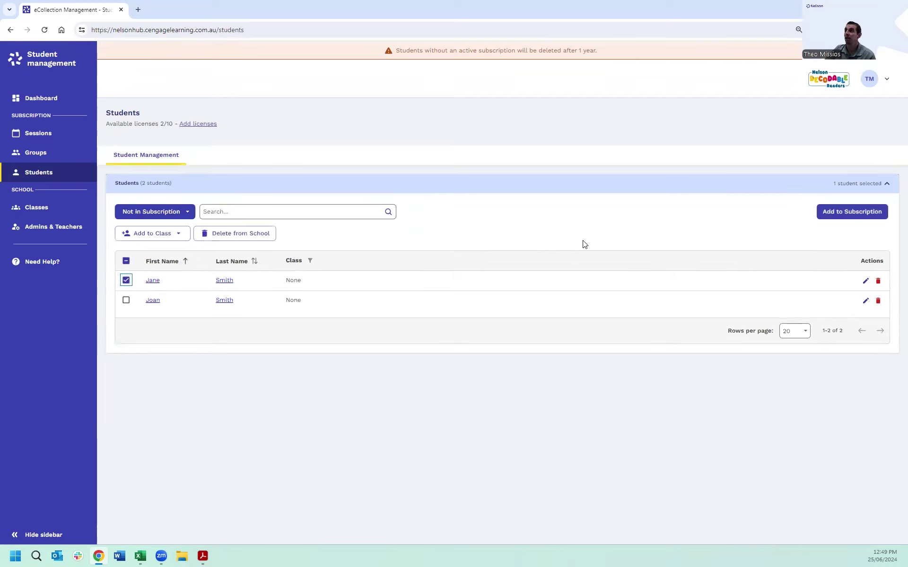
pyautogui.click(851, 213)
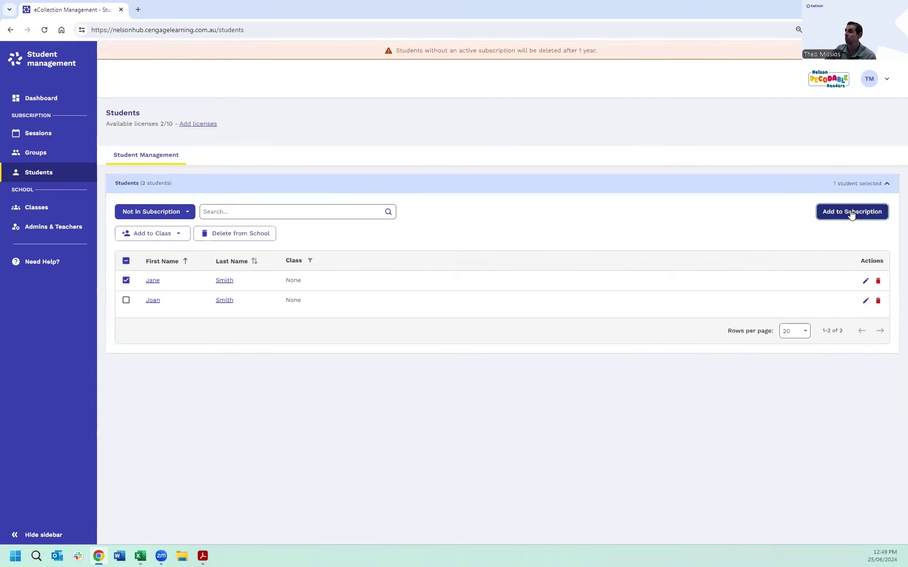
pyautogui.click(539, 112)
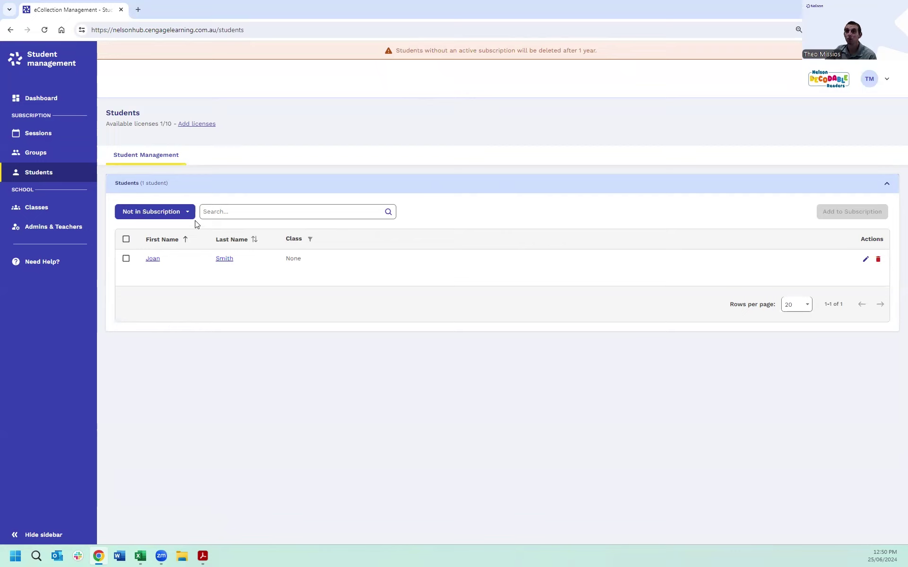
pyautogui.click(173, 213)
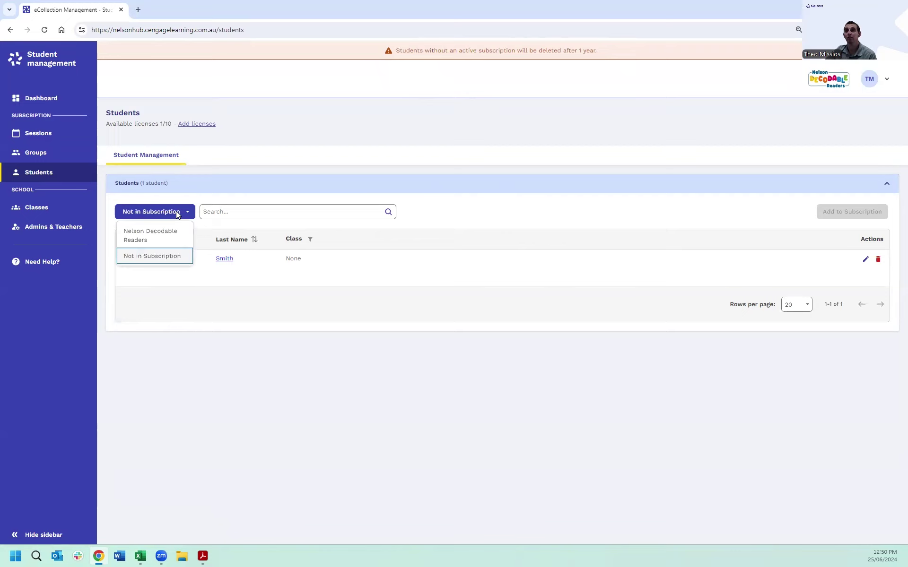
# Step: Filter to Nelson Decodable Readers and delete the fourth student from the school
pyautogui.click(140, 234)
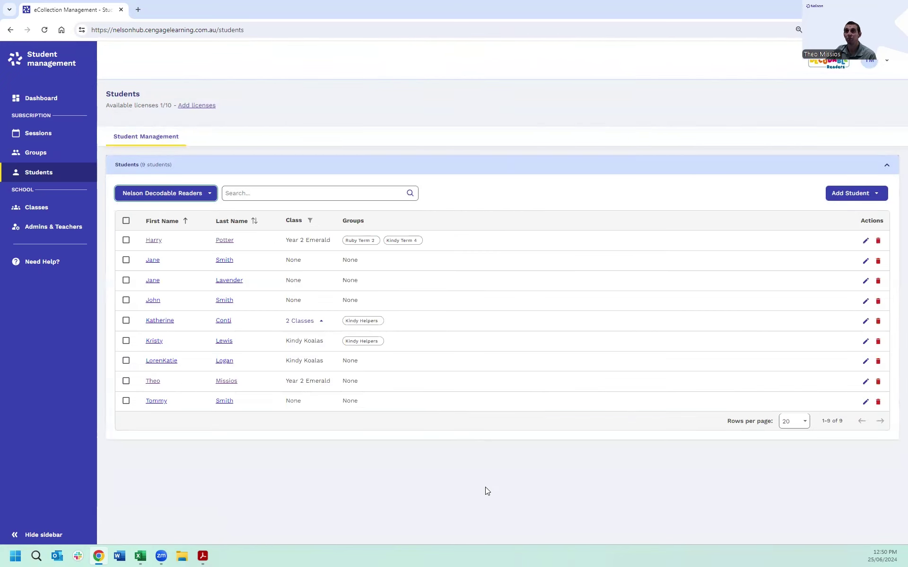
pyautogui.click(126, 300)
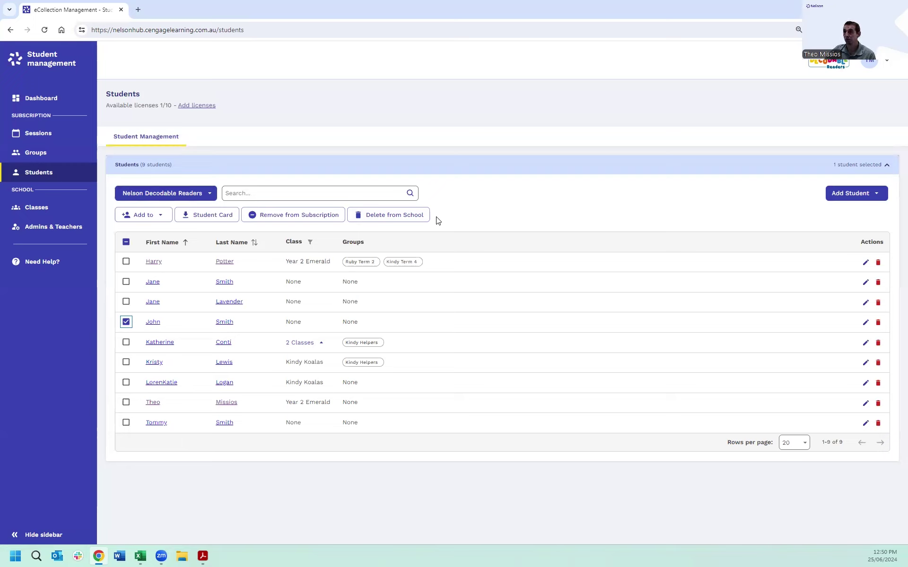
pyautogui.click(385, 215)
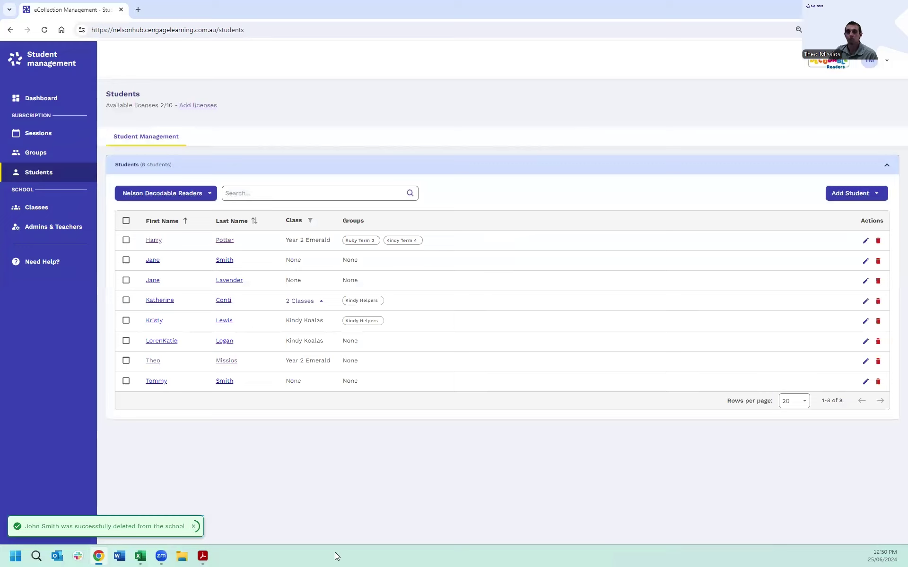